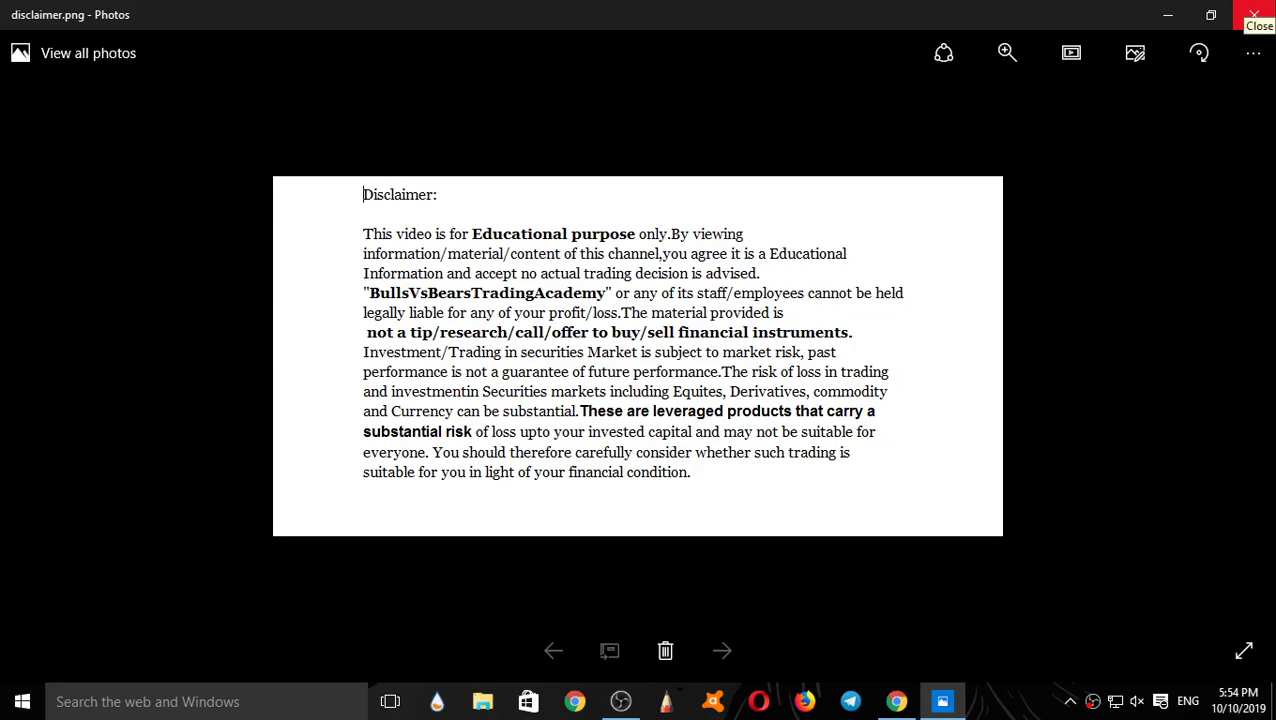
Close the disclaimer image, switch to Chrome and review the price levels and date in the NIFTY supply and demand video.
left_click(1254, 14)
left_click(896, 701)
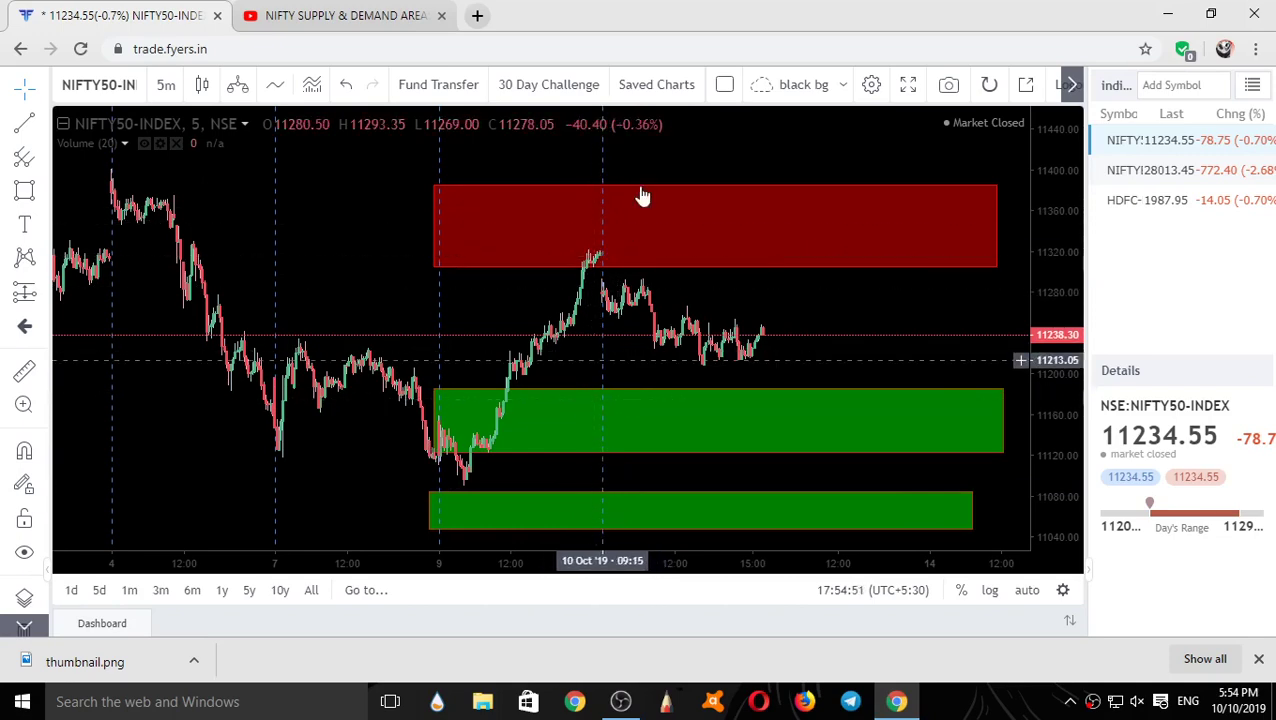
left_click(349, 10)
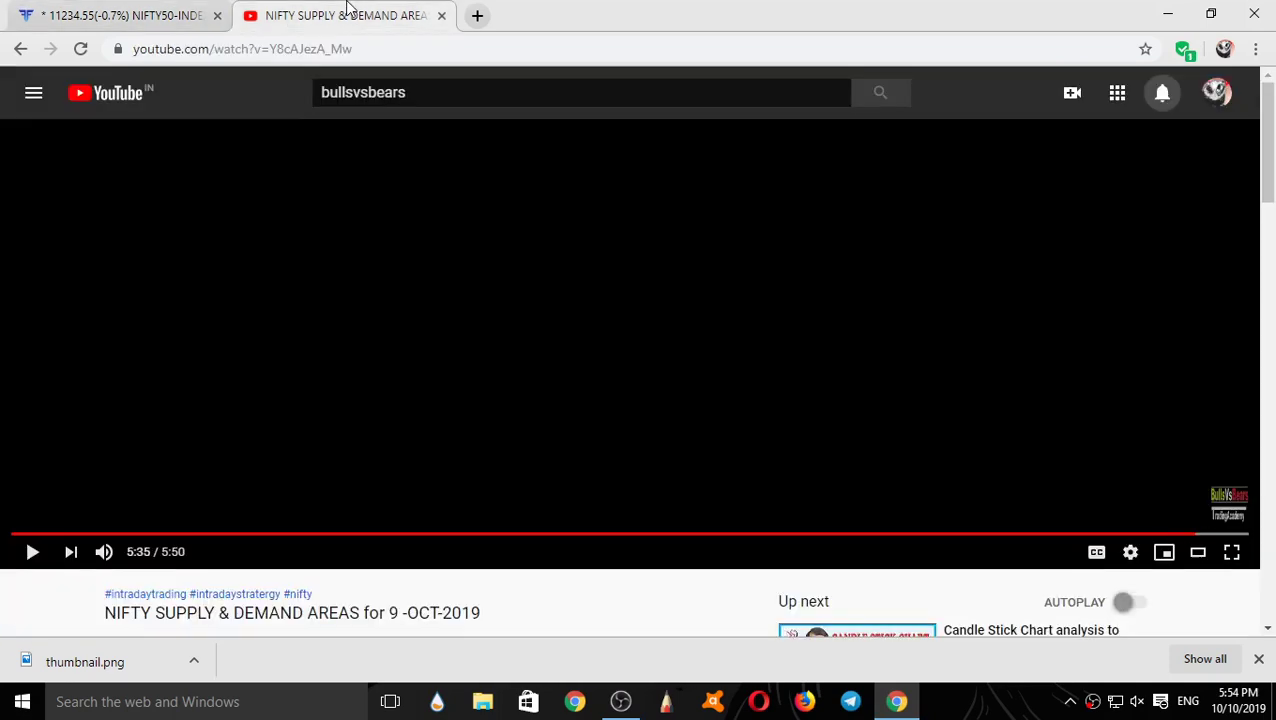
scroll(420, 608, "down", 2)
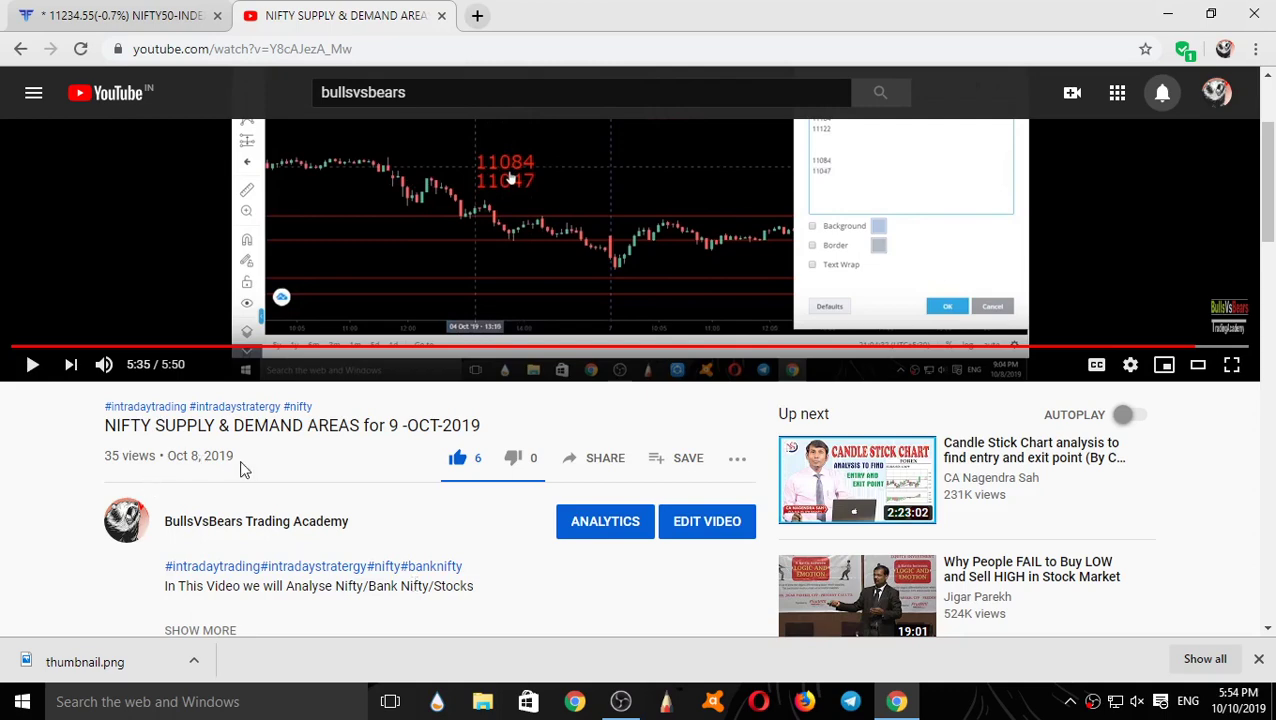
scroll(263, 469, "up", 2)
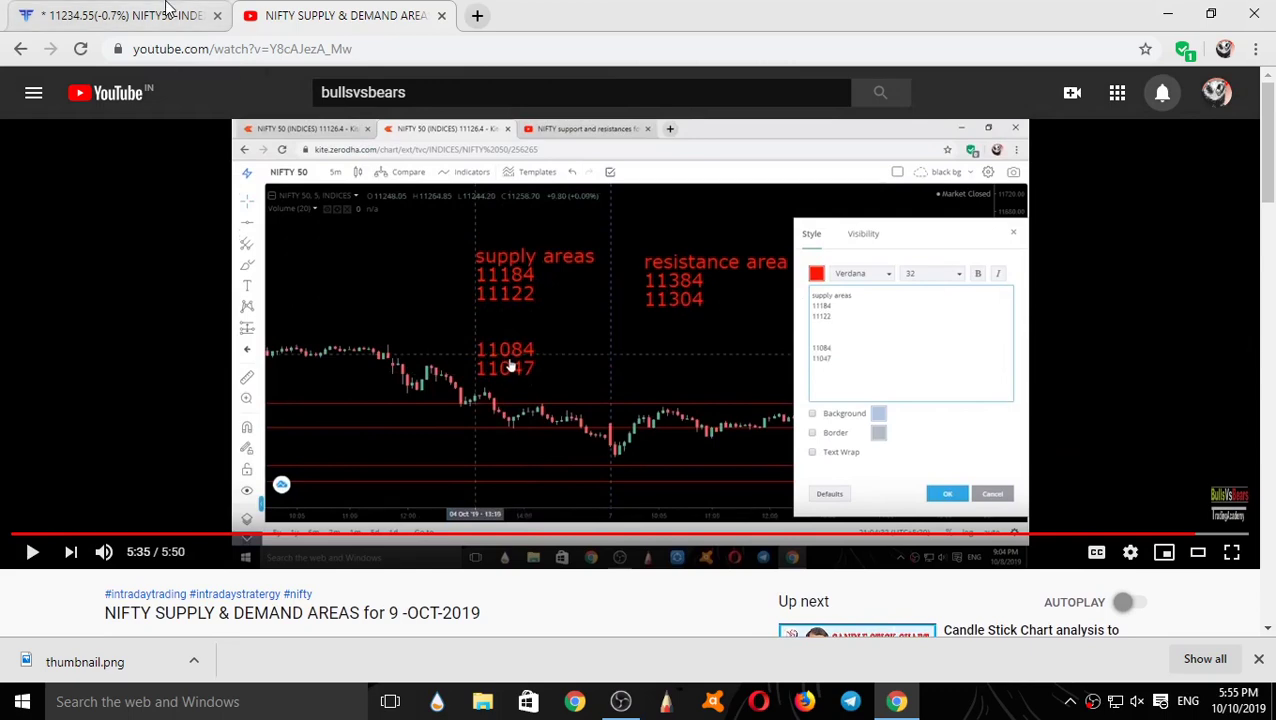
Compare the price bounds of the red zone and both green zones on the NIFTY50 chart with the levels in the video.
left_click(110, 15)
left_click(838, 184)
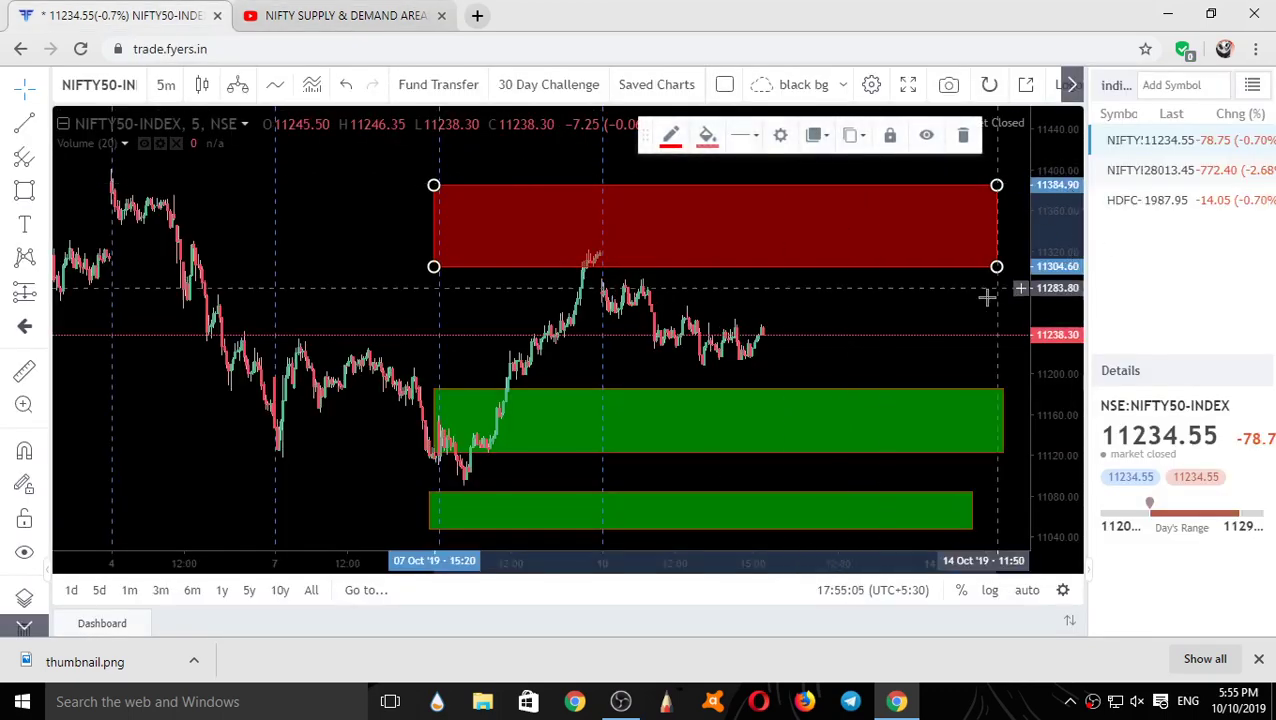
left_click(693, 394)
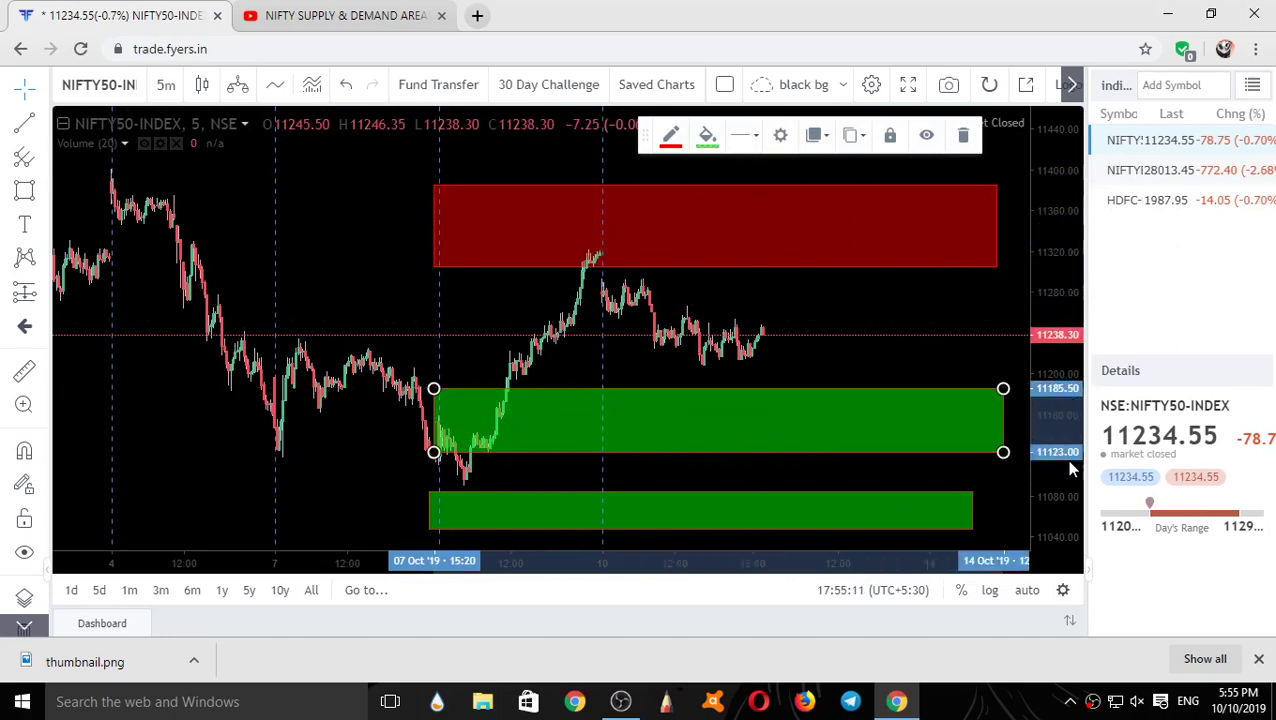
left_click(340, 15)
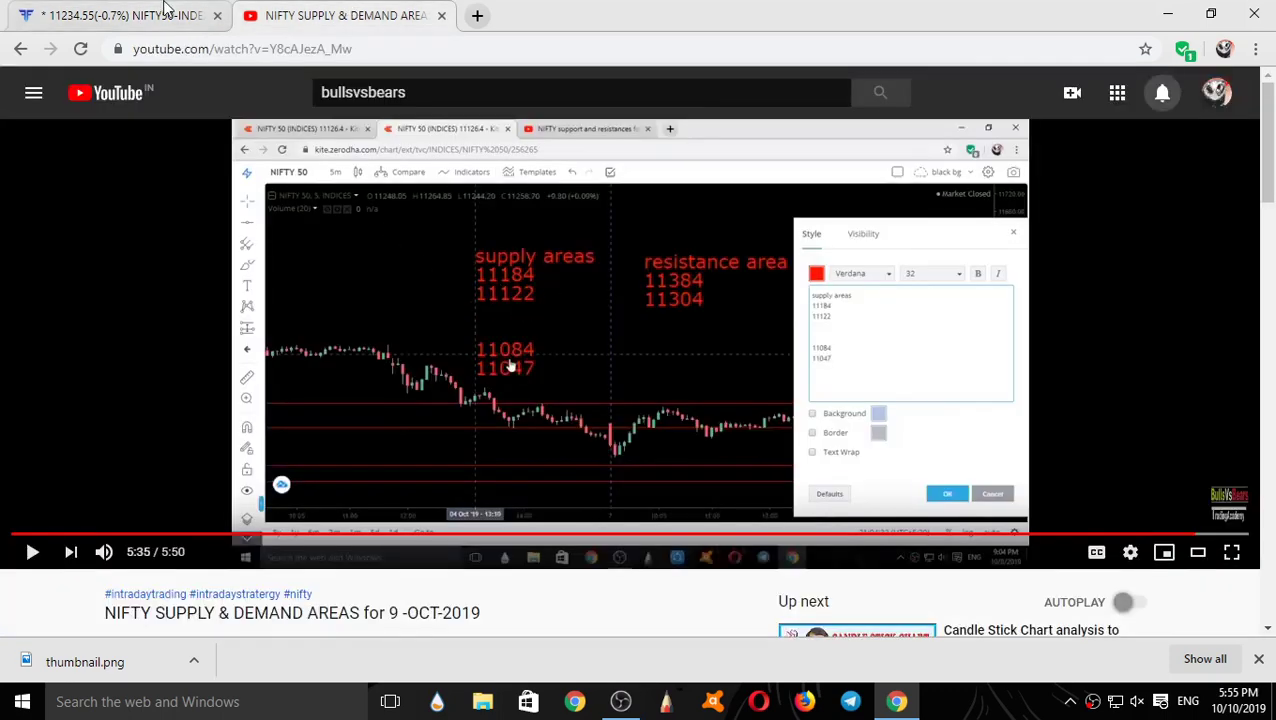
left_click(120, 15)
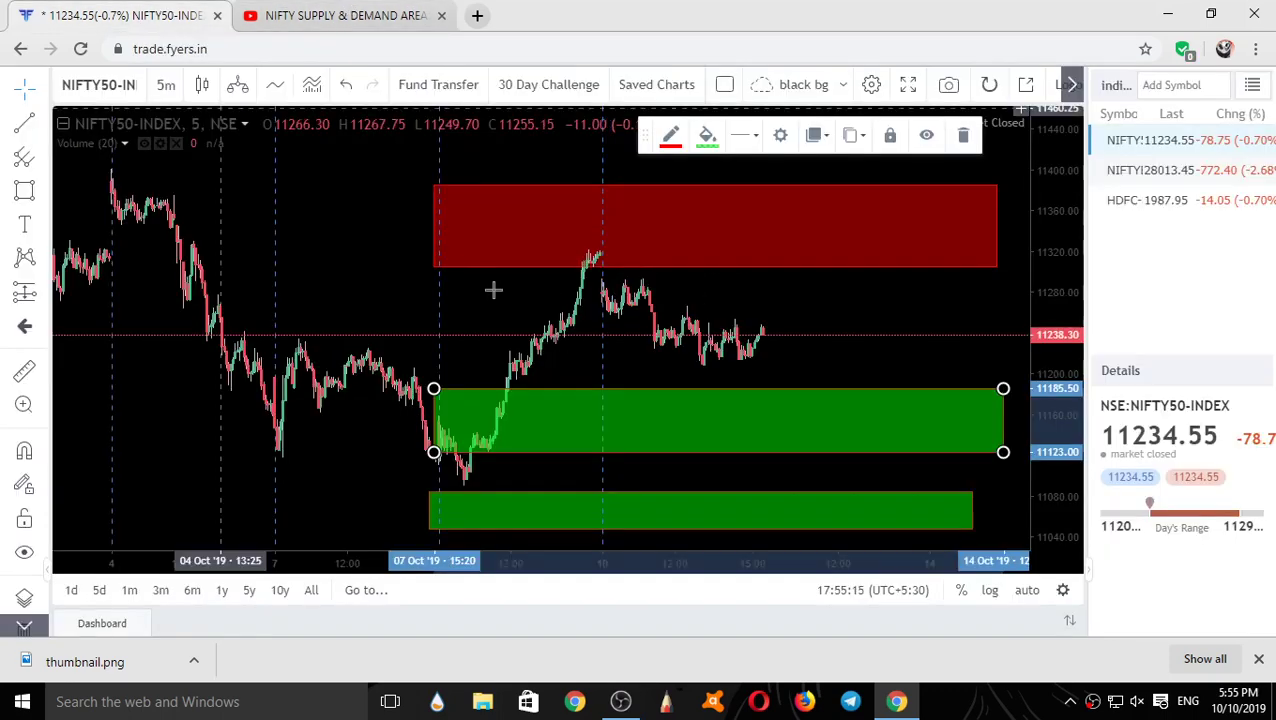
left_click(551, 501)
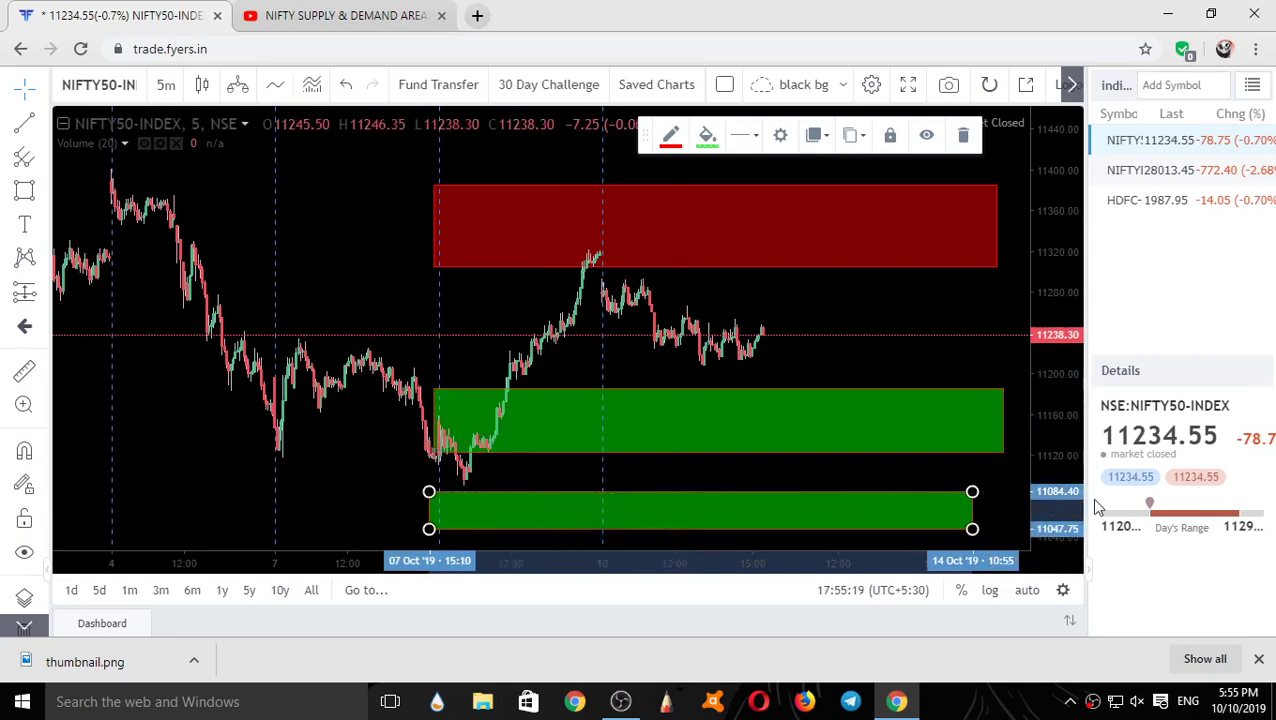
Recheck the supply and demand video's levels, title and publication date, and return to the NIFTY50 chart.
left_click(300, 15)
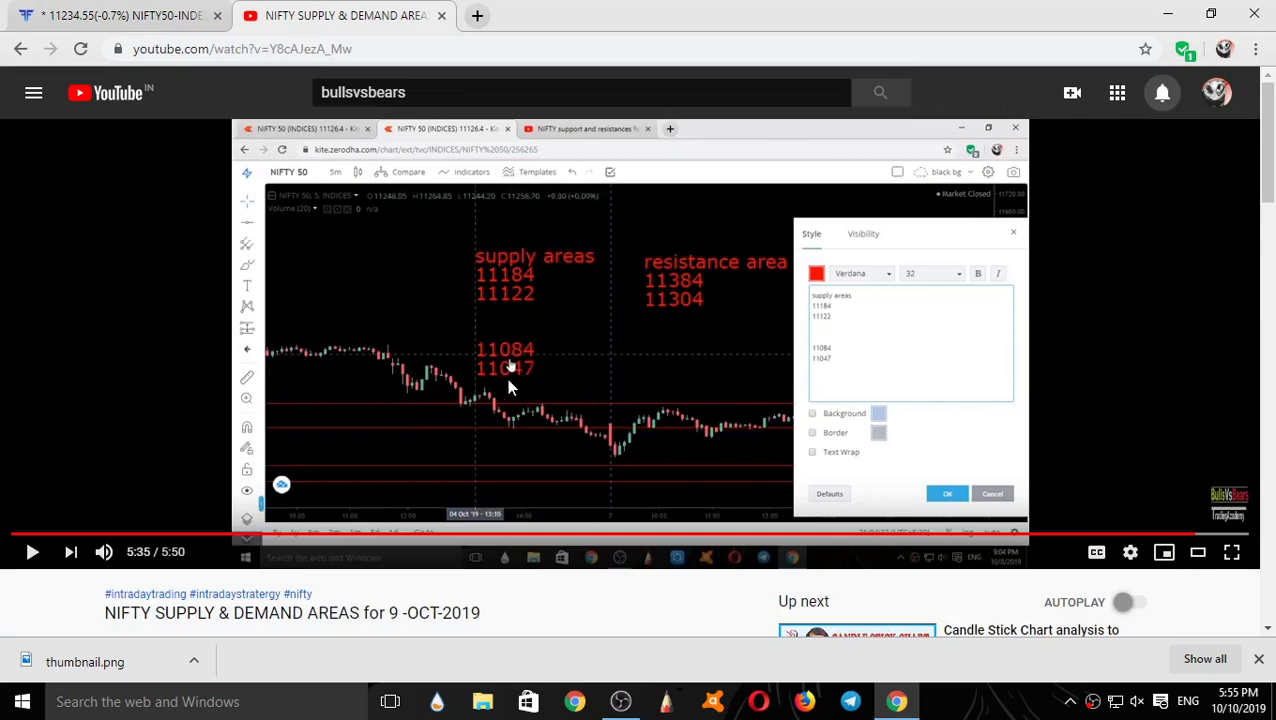
scroll(515, 505, "down", 2)
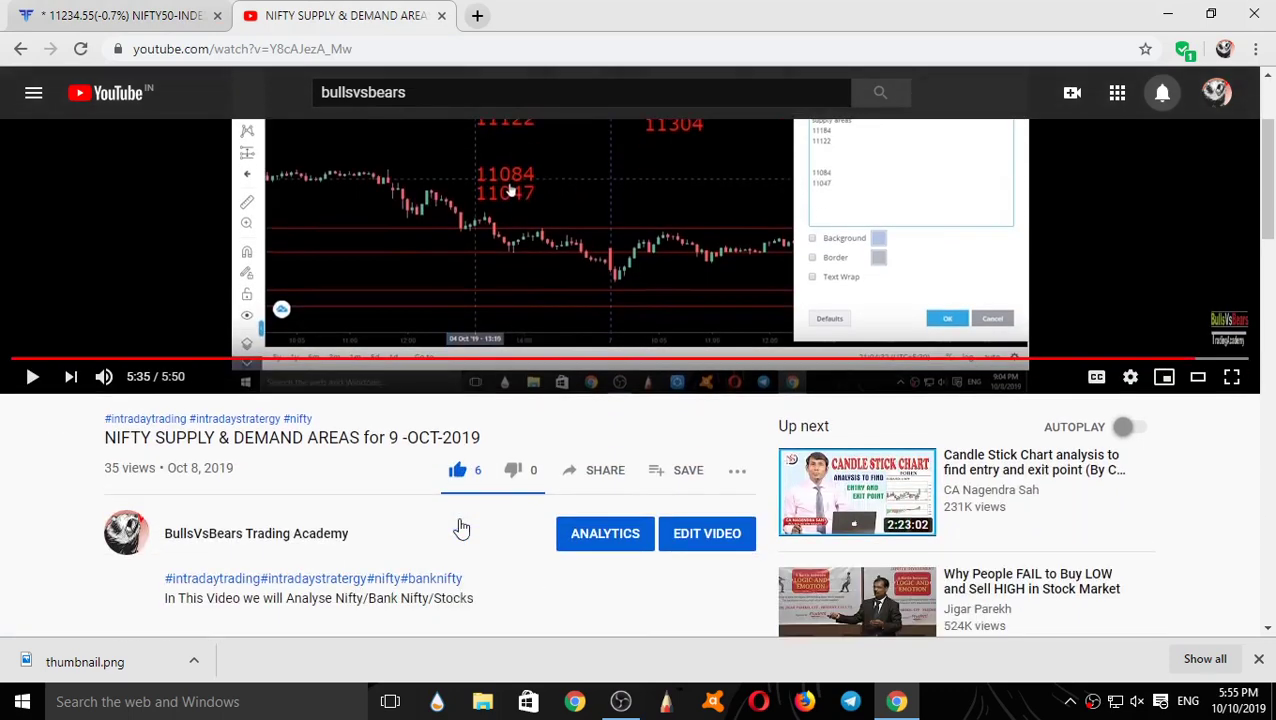
scroll(395, 411, "up", 2)
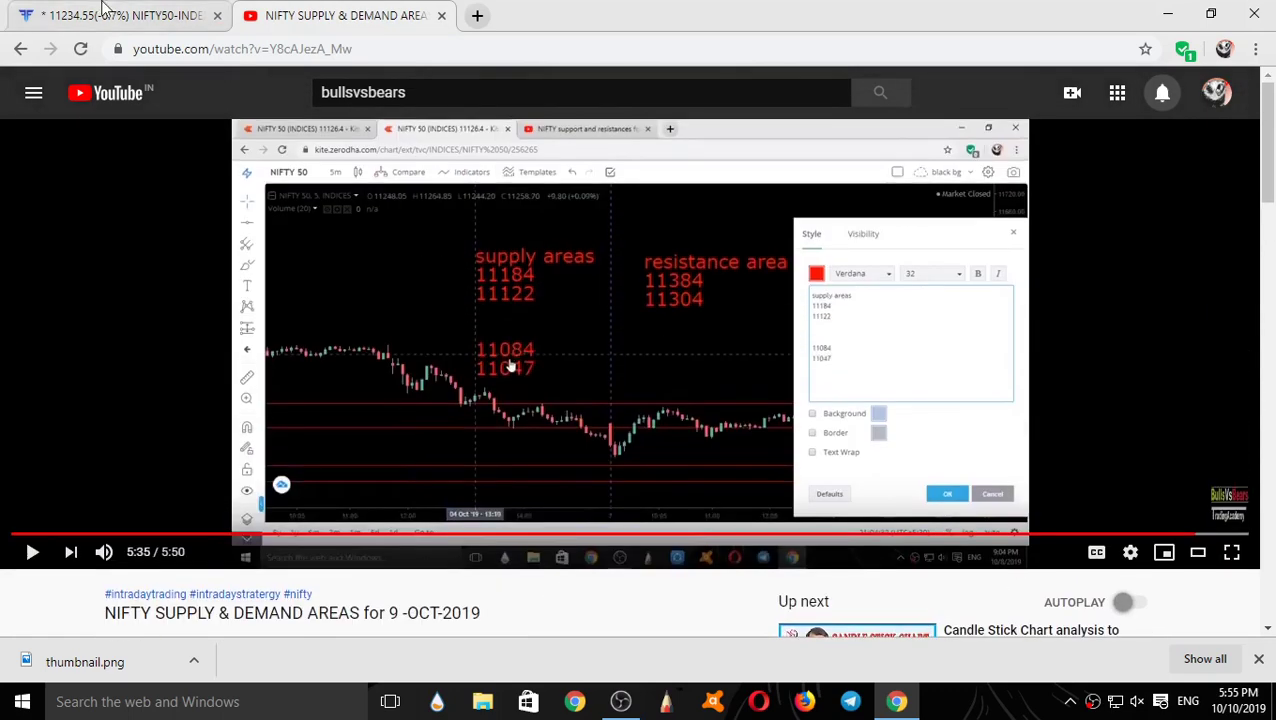
left_click(103, 12)
key("ctrl+Tab")
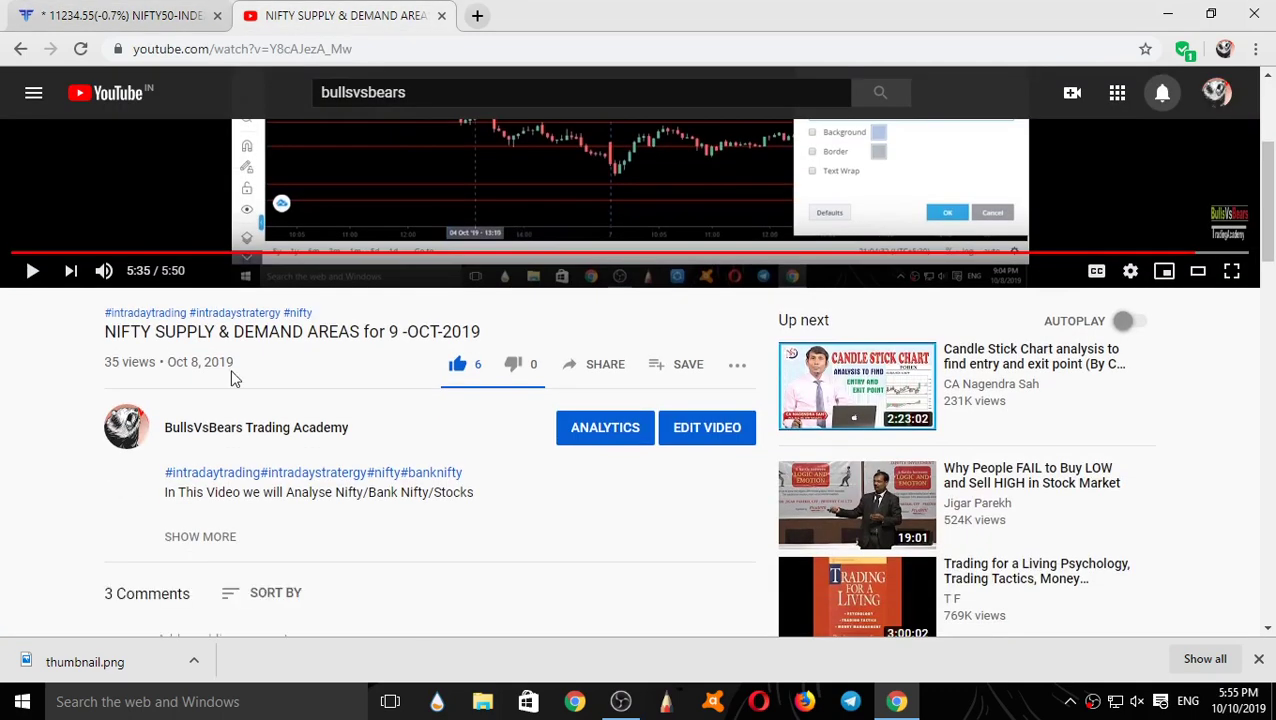
scroll(233, 376, "up", 2)
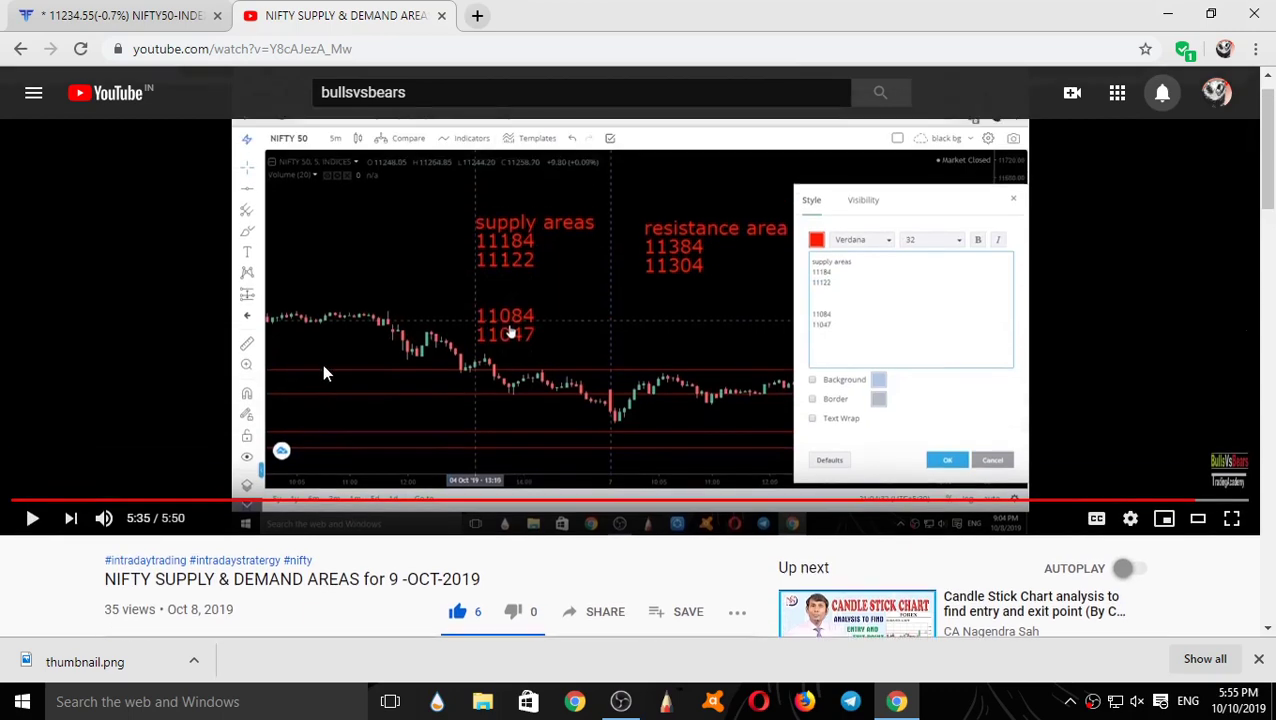
key("ctrl+Tab")
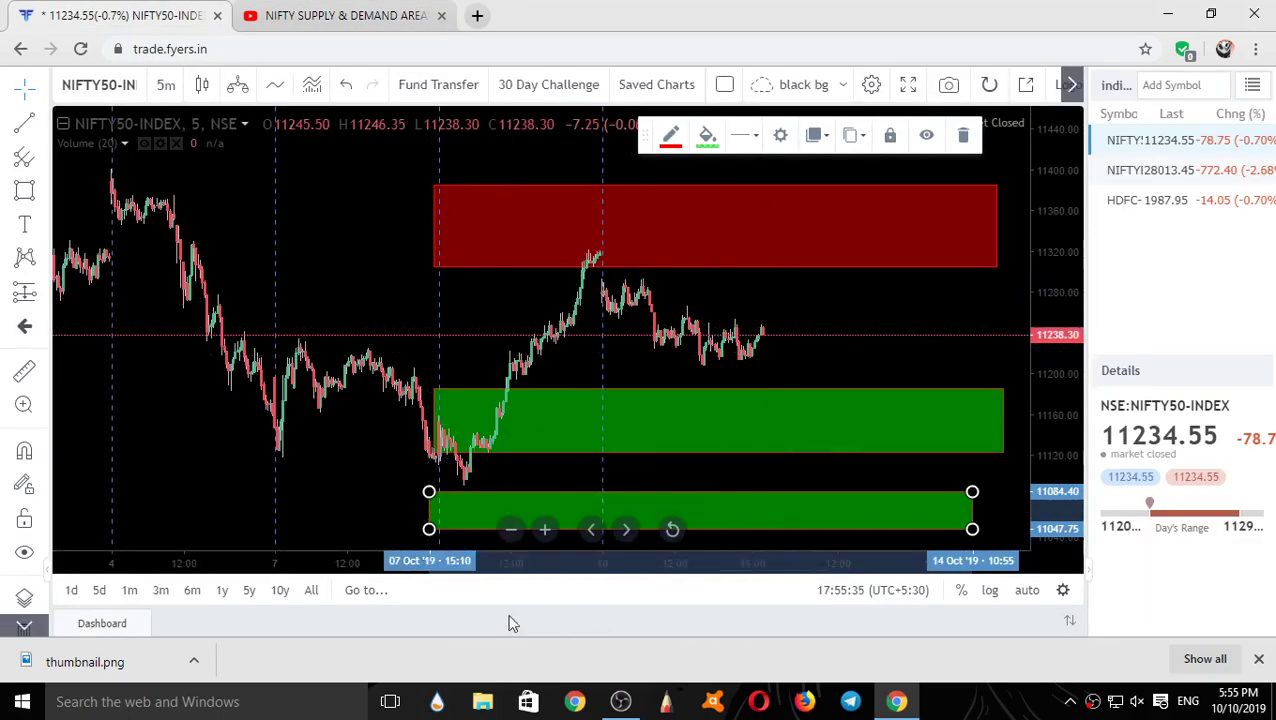
Zoom in on the 9 and 10 October candles to examine how price reacted around the upper green zone.
scroll(864, 390, "down", 1)
left_click(897, 342)
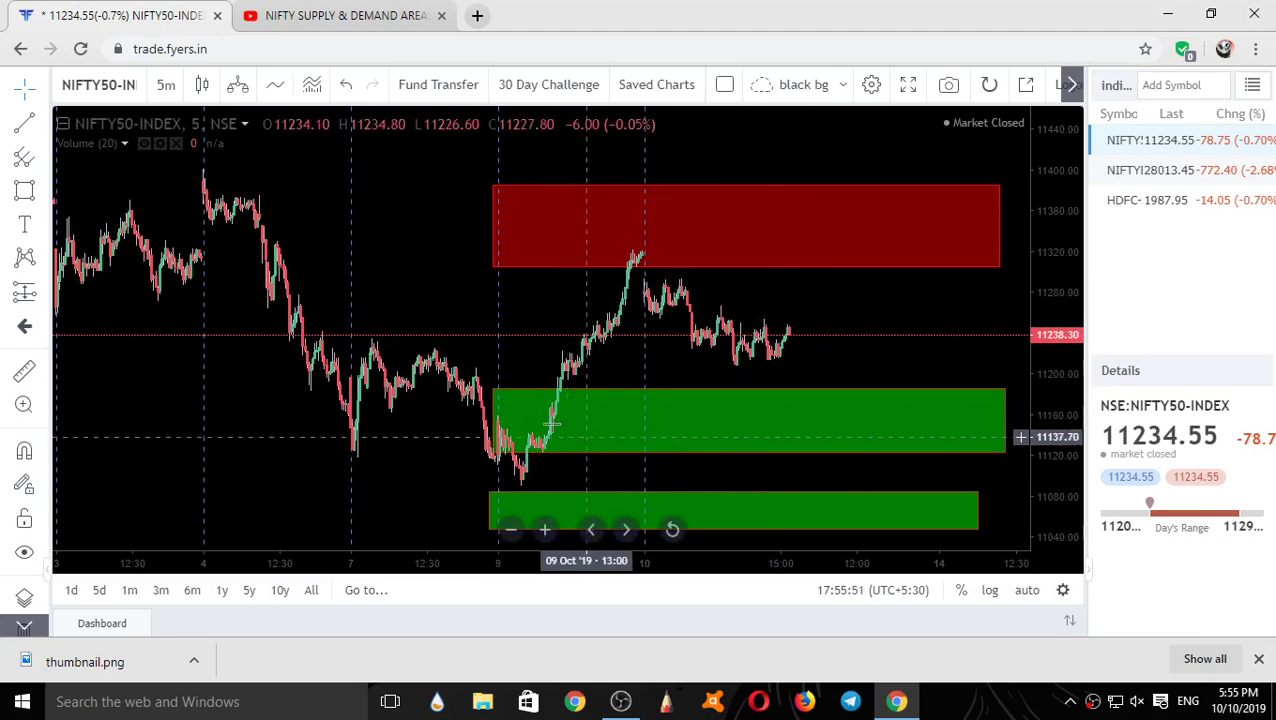
scroll(552, 424, "up", 2)
left_click(670, 529)
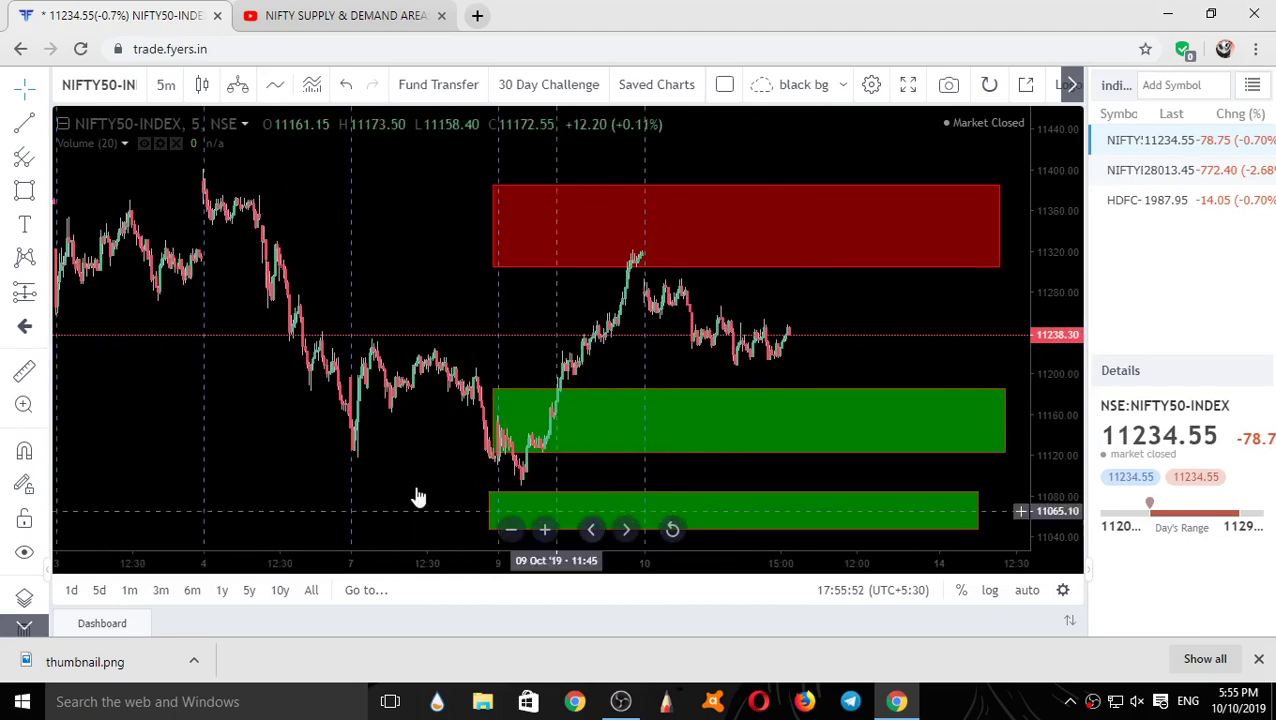
left_click(25, 406)
left_click_drag(405, 188, 997, 536)
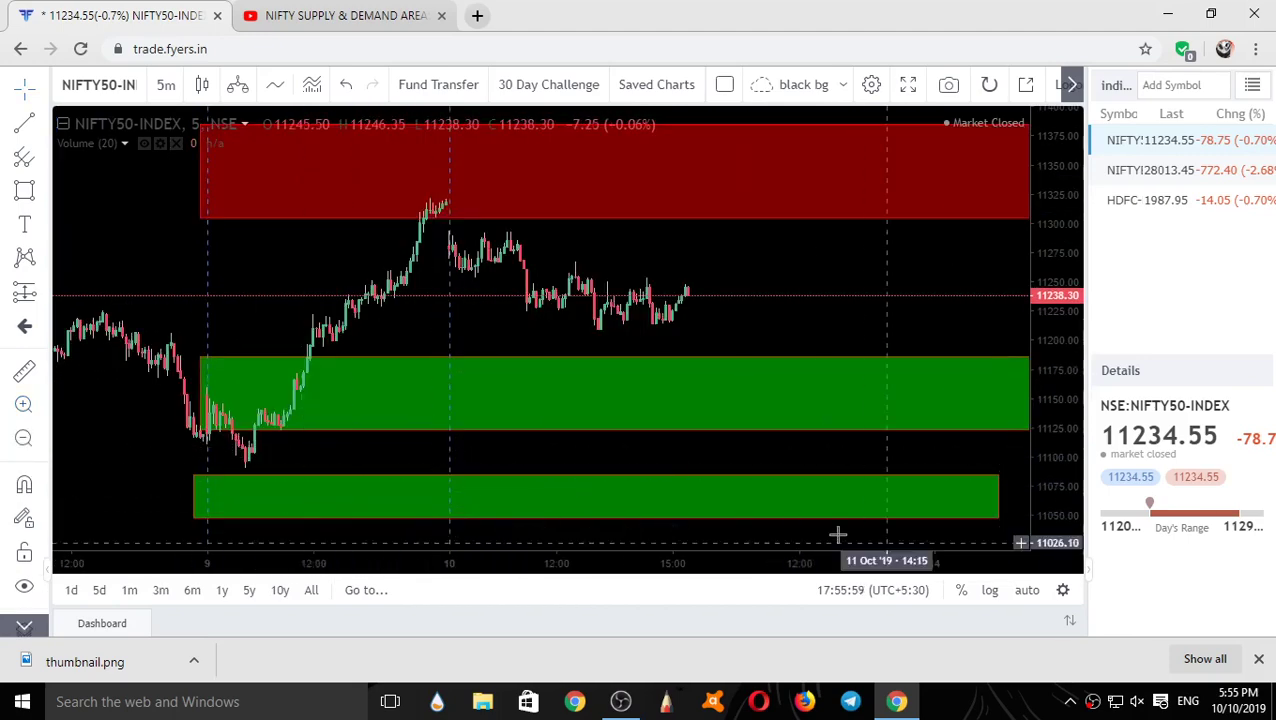
left_click(680, 533)
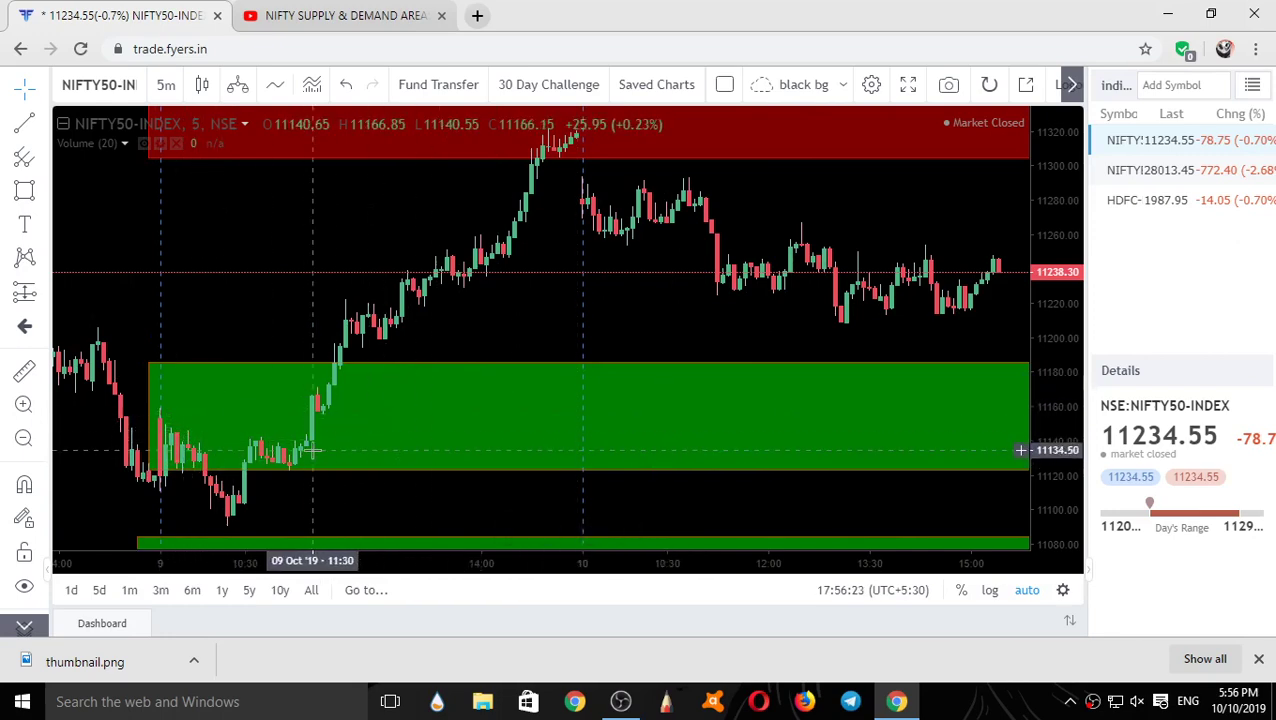
left_click(188, 478)
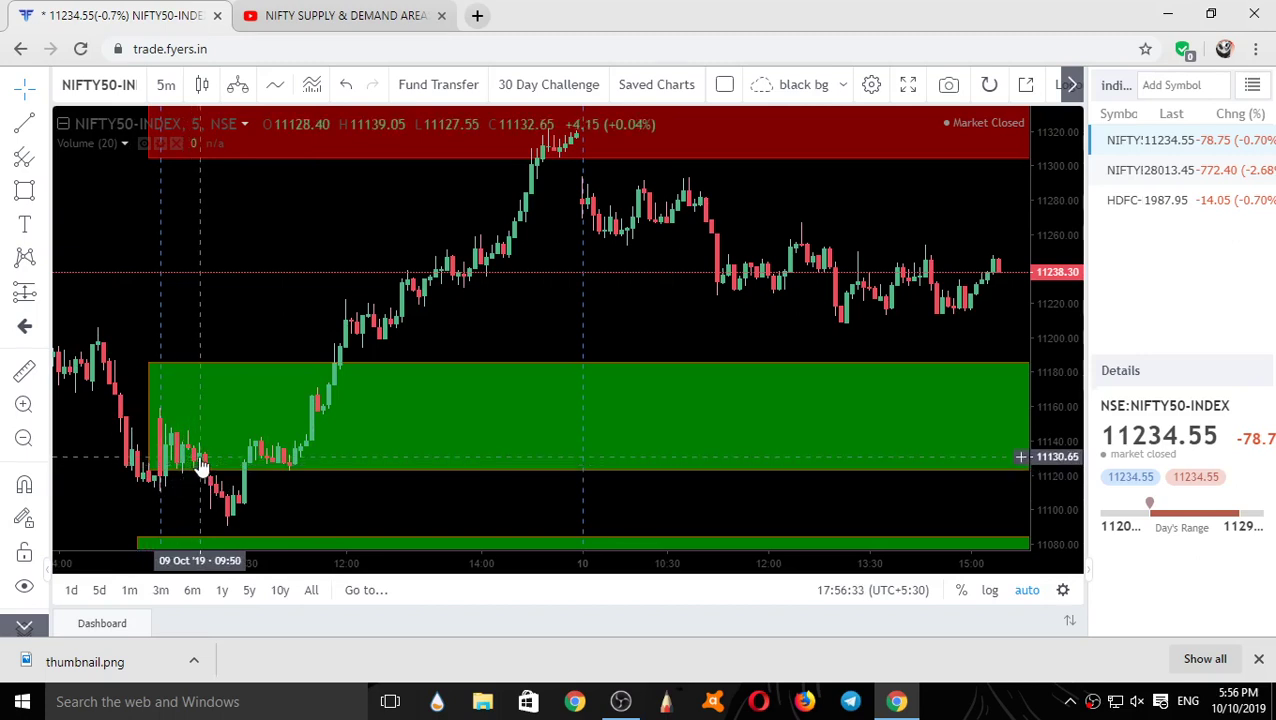
Try the arrow cursor on the chart and restore the cross cursor.
left_click(40, 90)
left_click(94, 174)
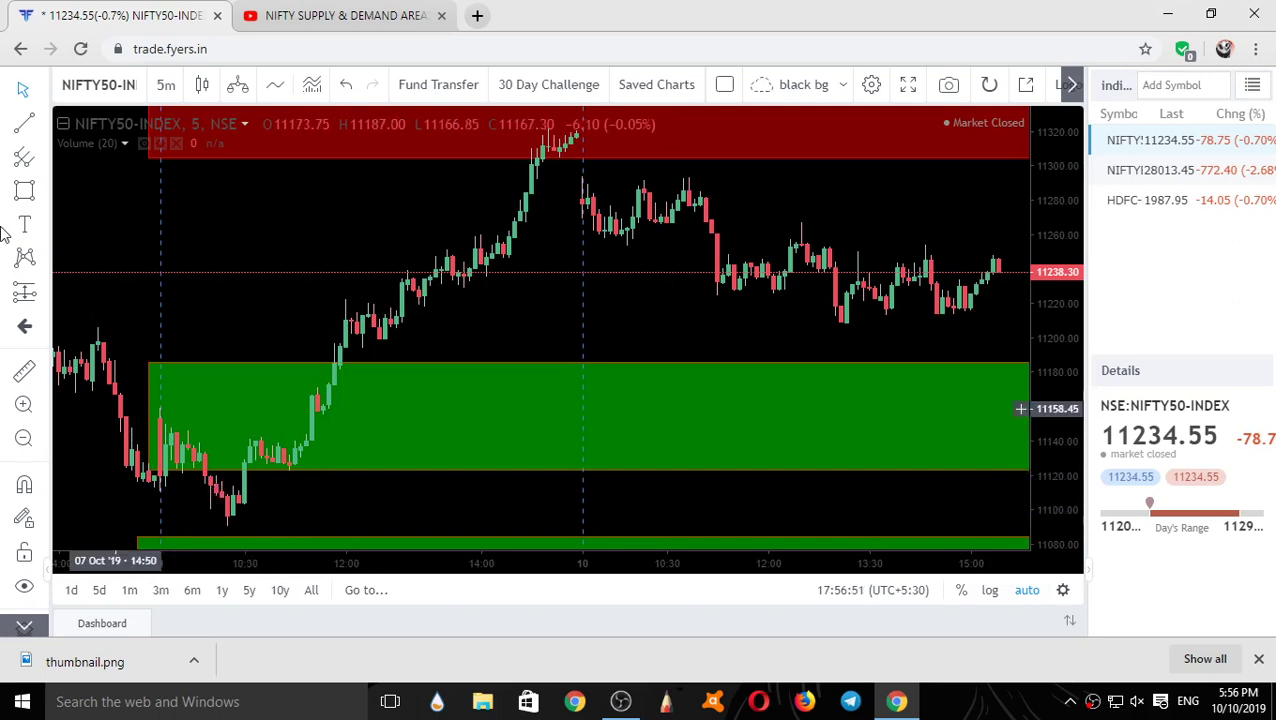
left_click(27, 95)
left_click(75, 94)
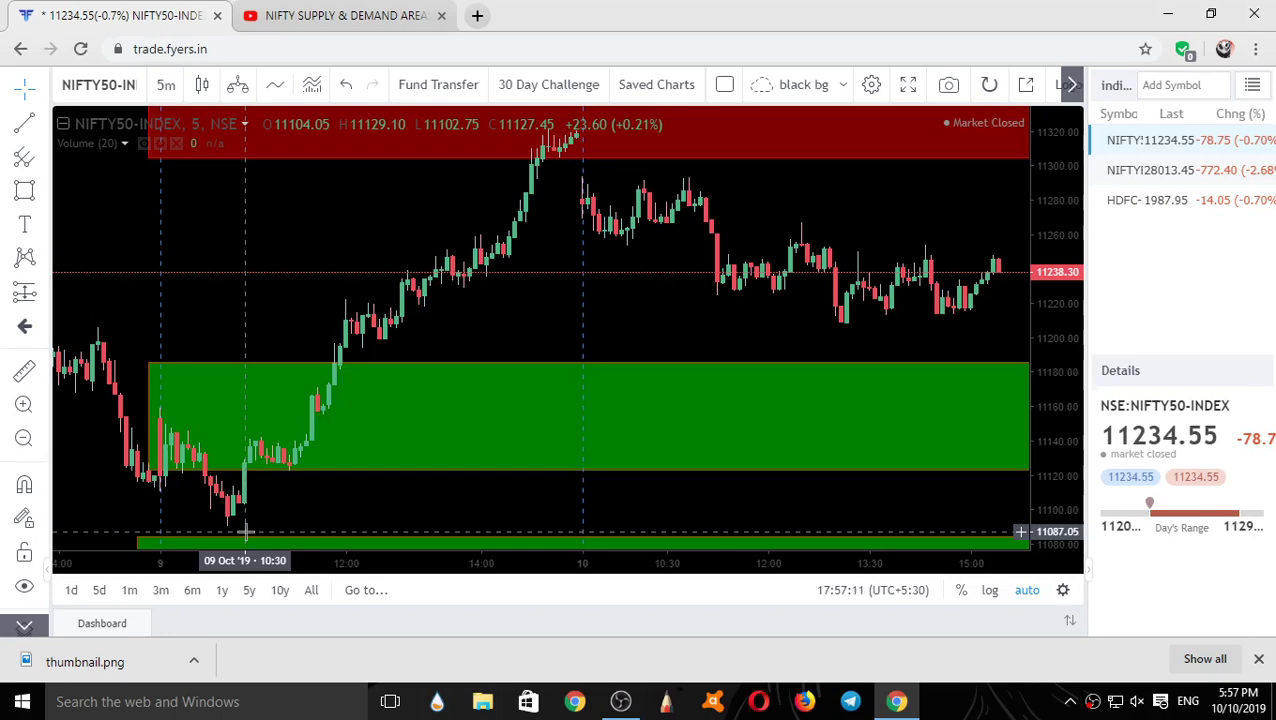
Rescale the chart to show the 9 and 10 October candles together with the red zone and both green zones.
scroll(228, 515, "up", 1)
scroll(213, 502, "down", 2)
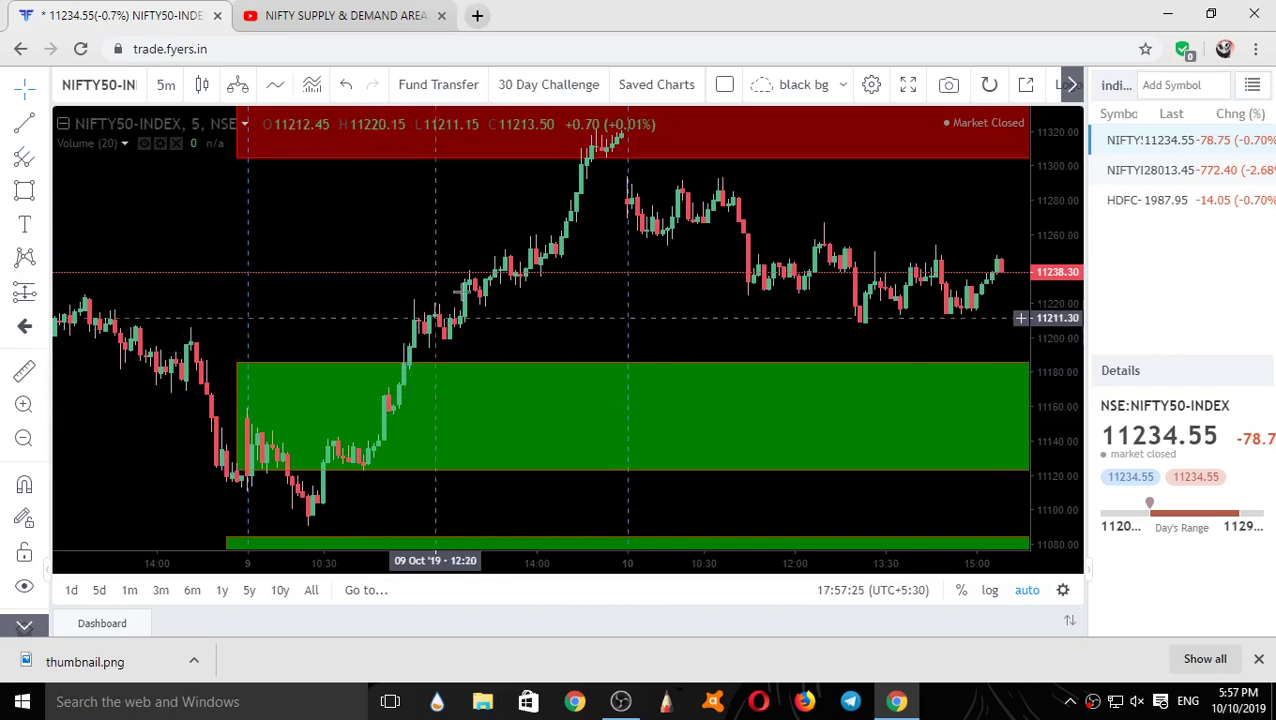
left_click_drag(607, 178, 561, 350)
left_click_drag(1060, 137, 1060, 175)
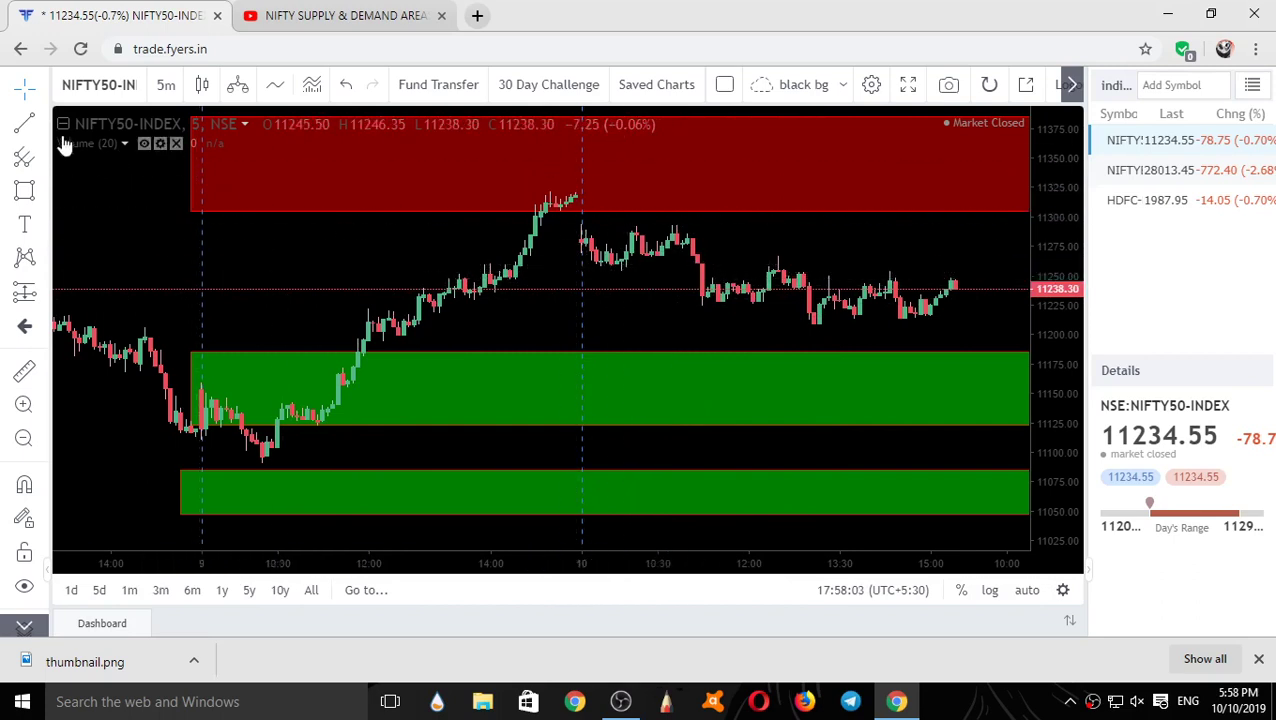
Measure the price drop from the 10 October opening candle across the morning session.
left_click(24, 371)
left_click(579, 241)
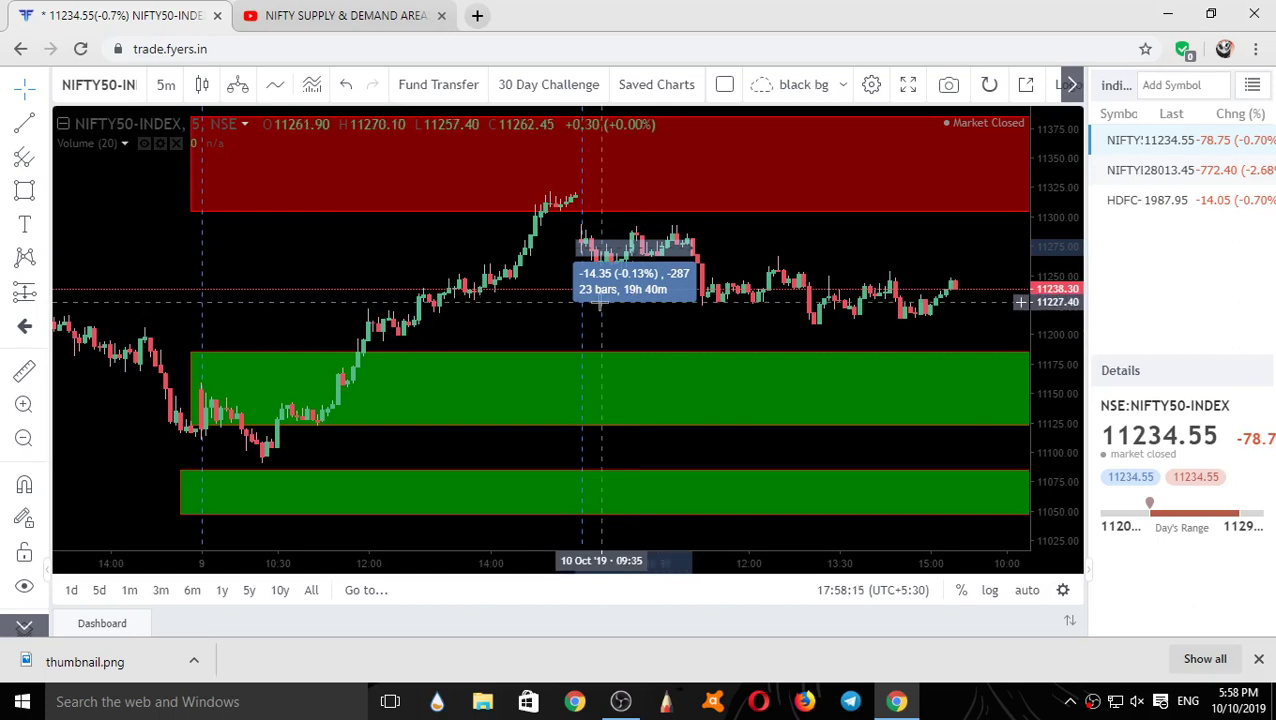
left_click(685, 299)
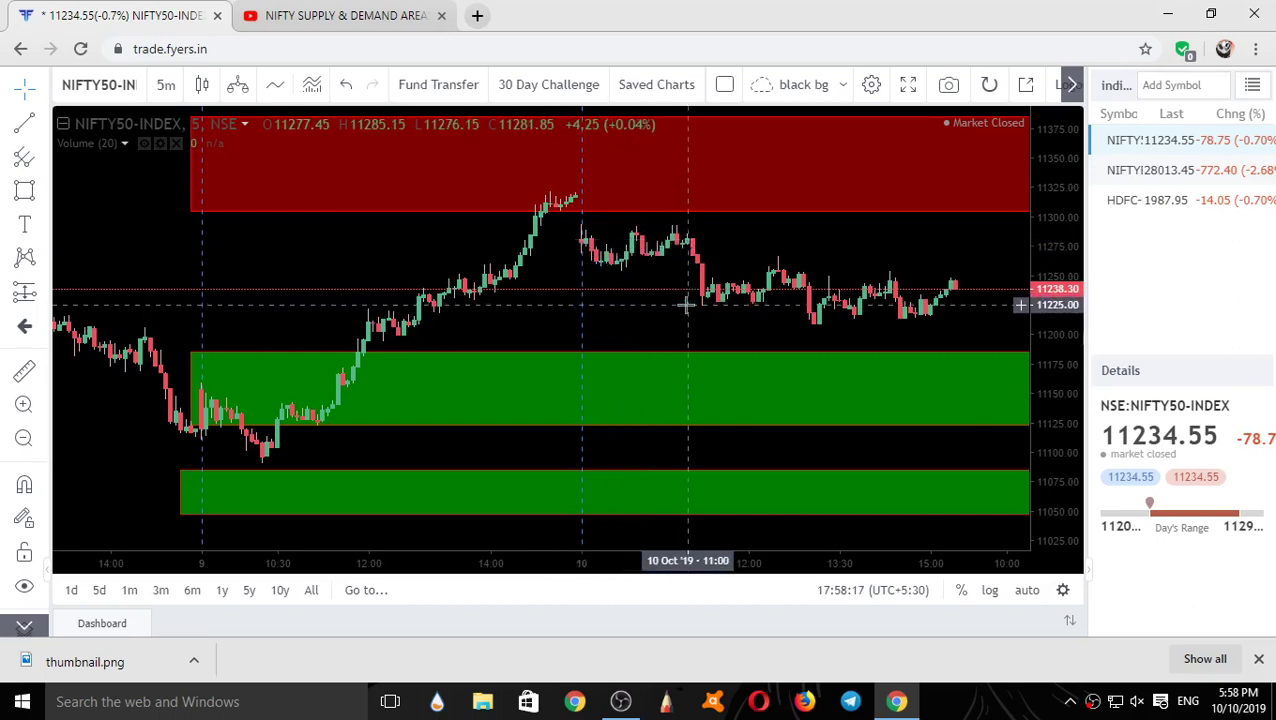
left_click(25, 373)
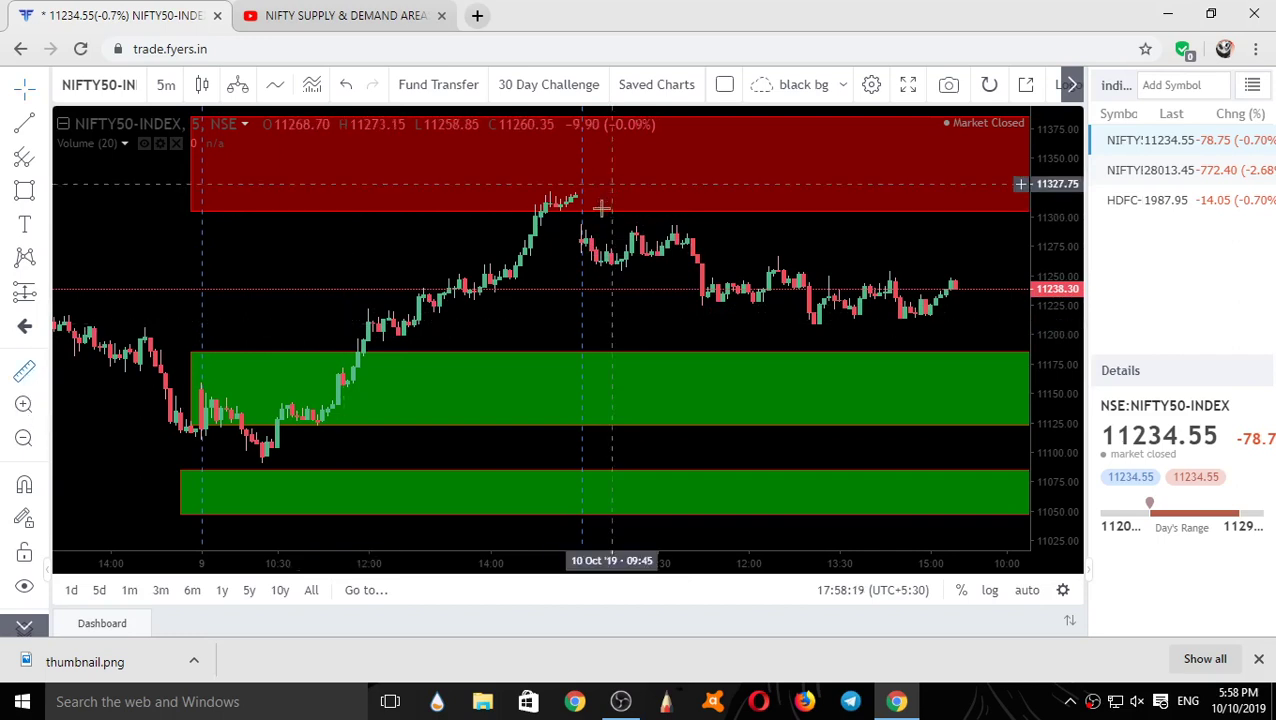
left_click(582, 237)
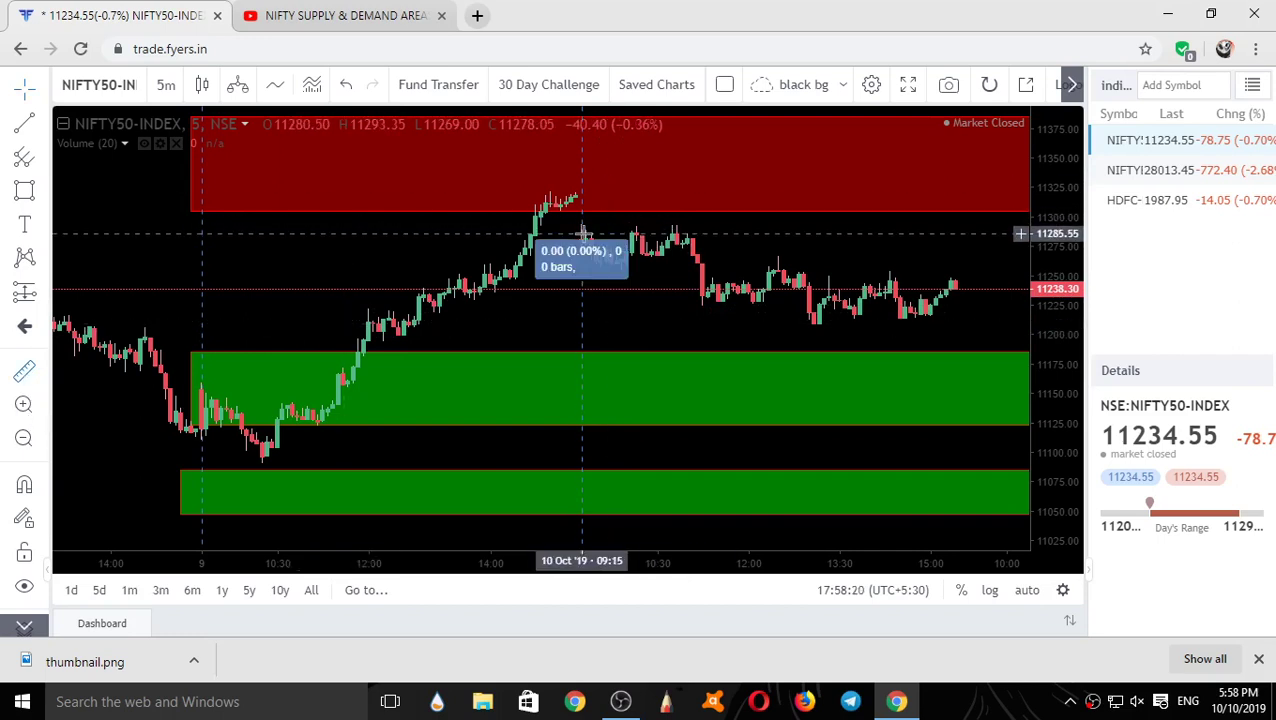
left_click(672, 305)
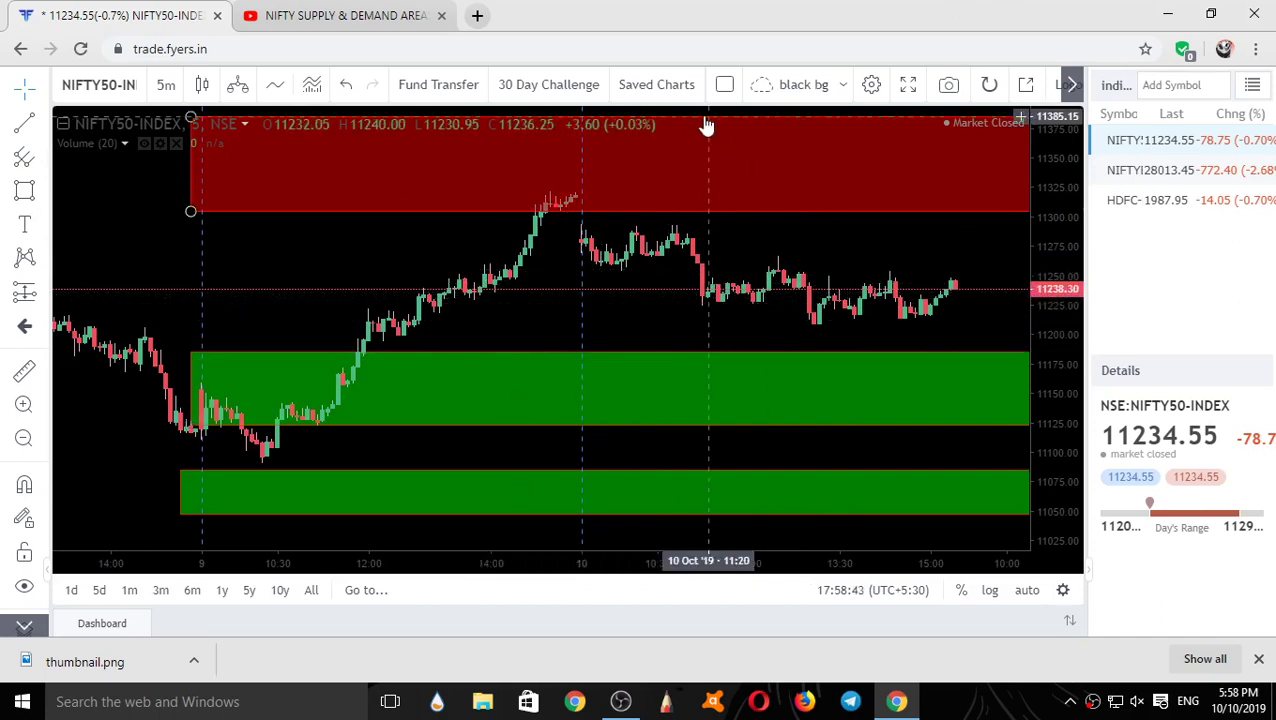
Measure the full price range from the 10 October opening high down to the day's low.
left_click(25, 371)
left_click(578, 222)
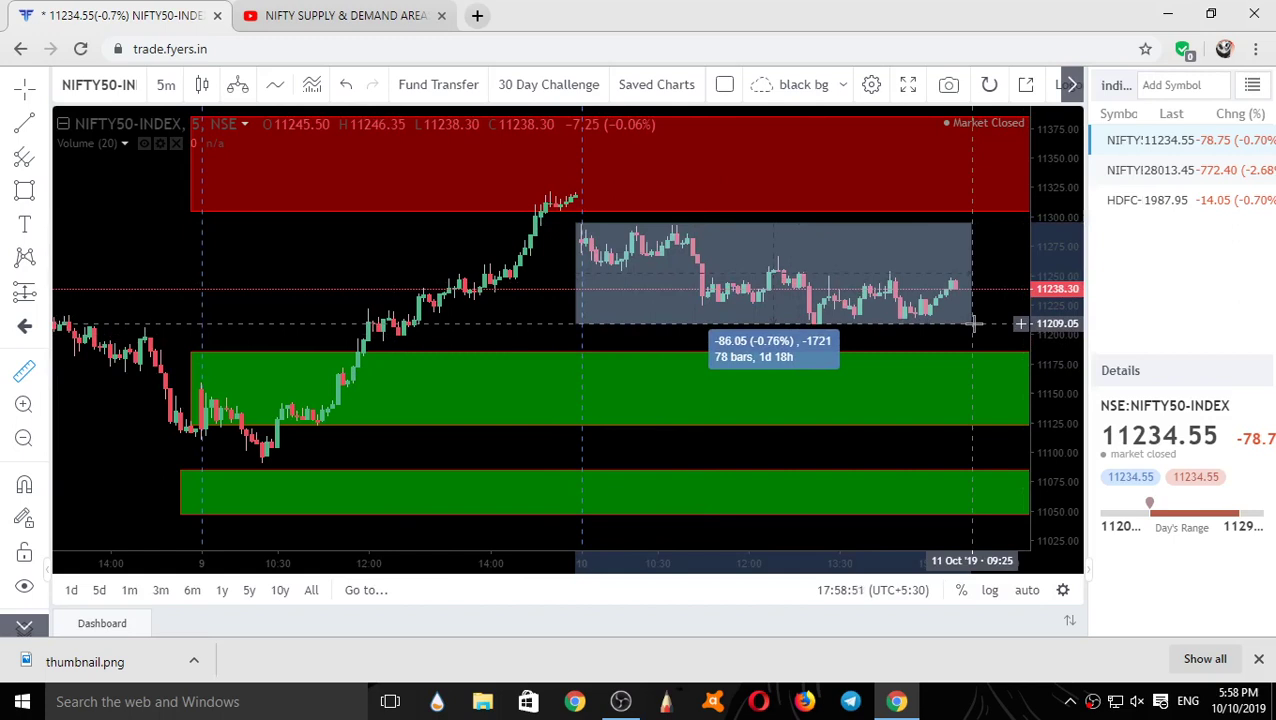
left_click(973, 323)
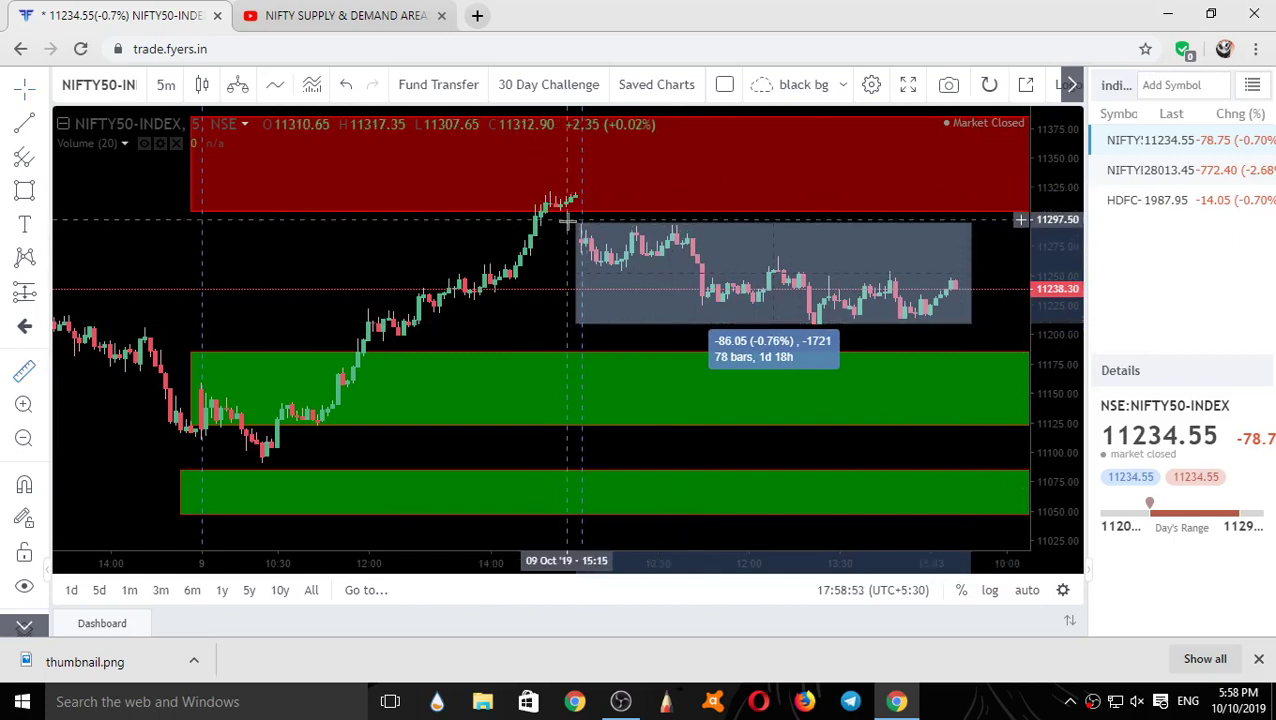
left_click(995, 323)
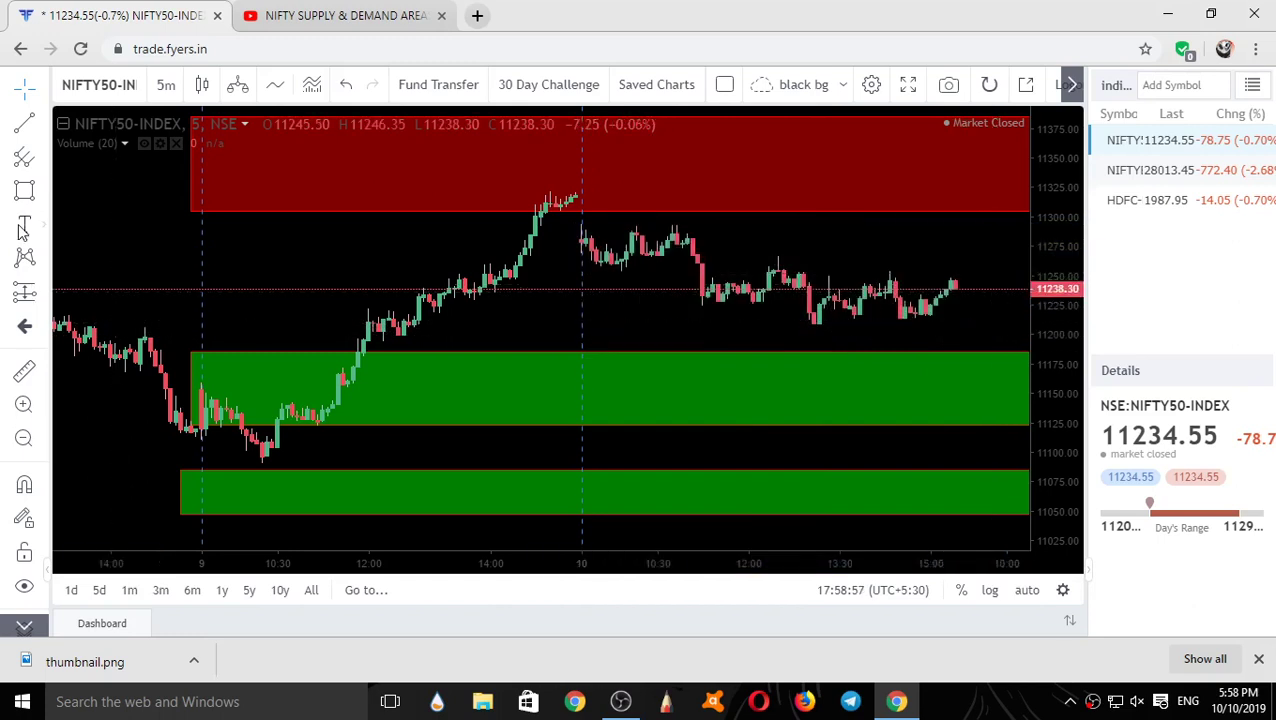
Measure the price change from the 10 October opening high to the closing price level.
left_click(25, 371)
left_click(574, 222)
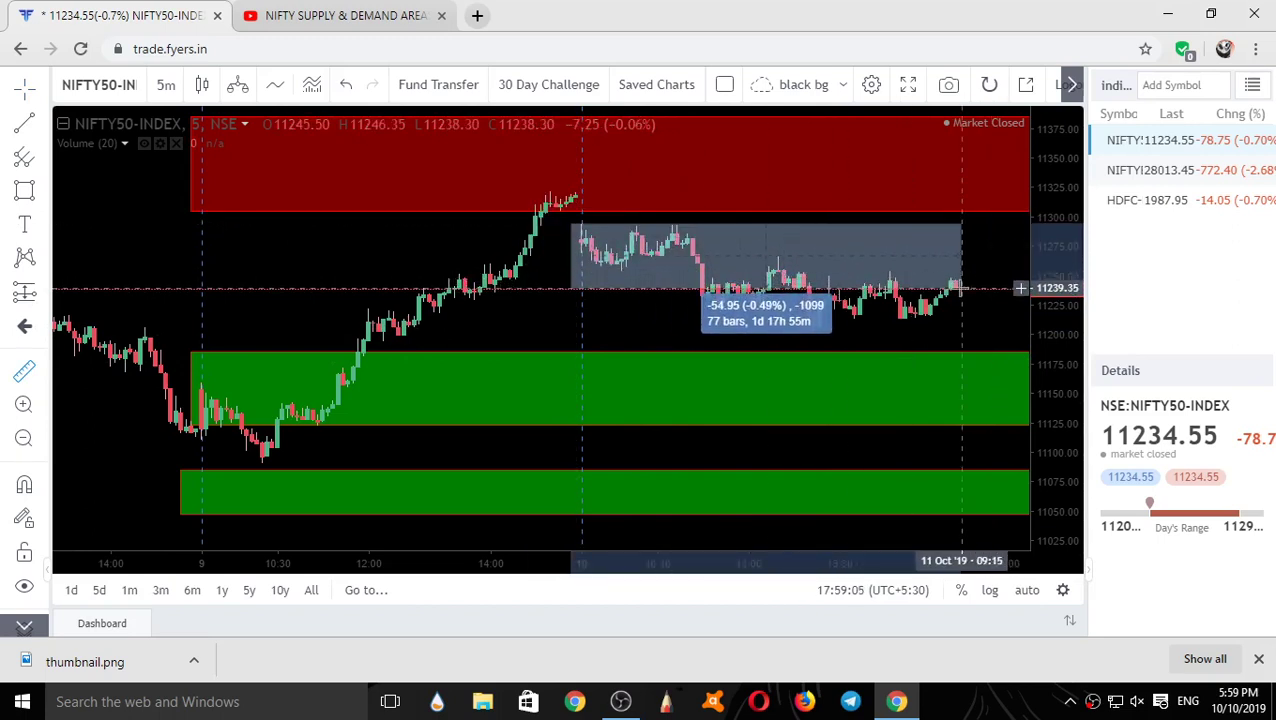
left_click(958, 288)
left_click(941, 320)
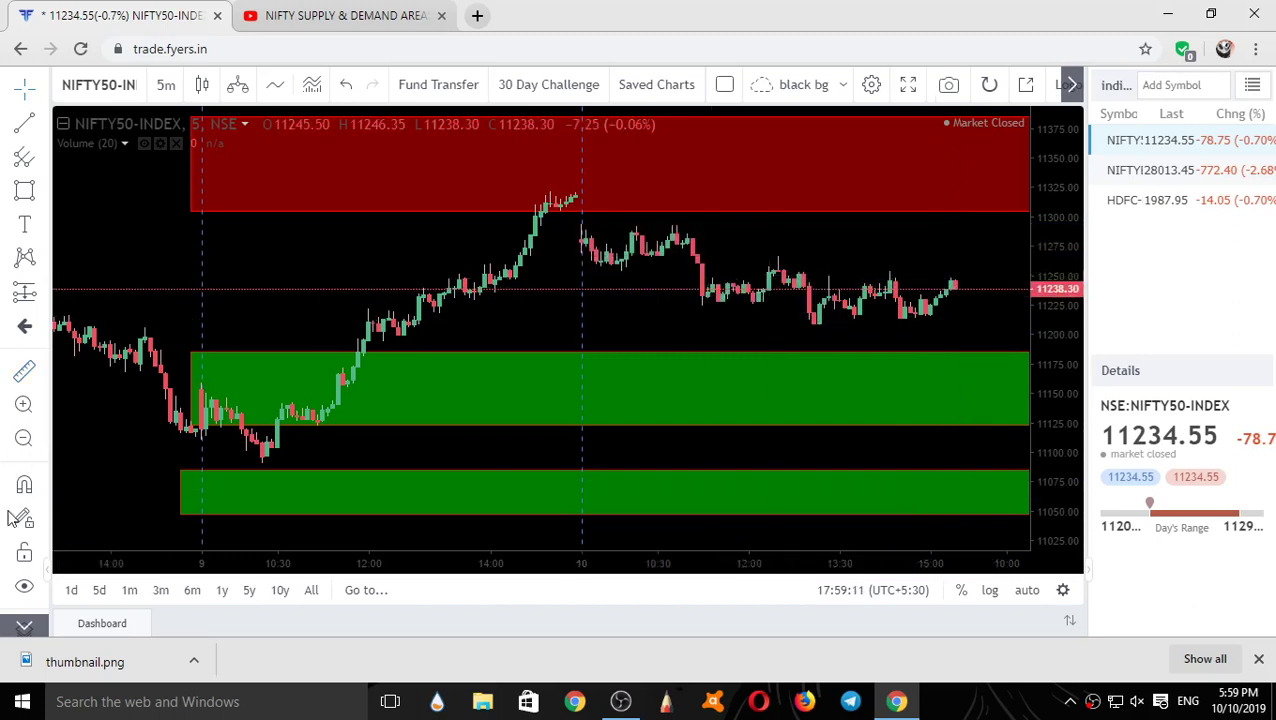
Measure the NIFTY50 rise on 9 October from the morning low up to the day's high near the close.
left_click(25, 375)
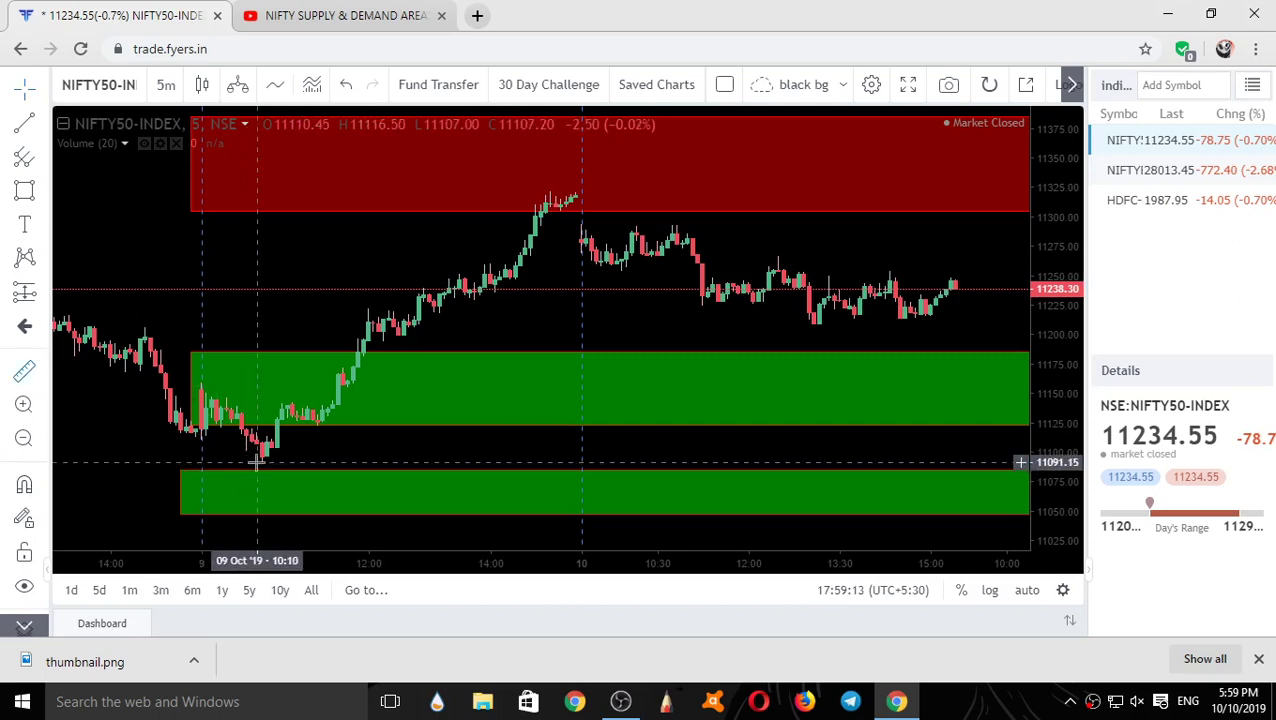
left_click(257, 462)
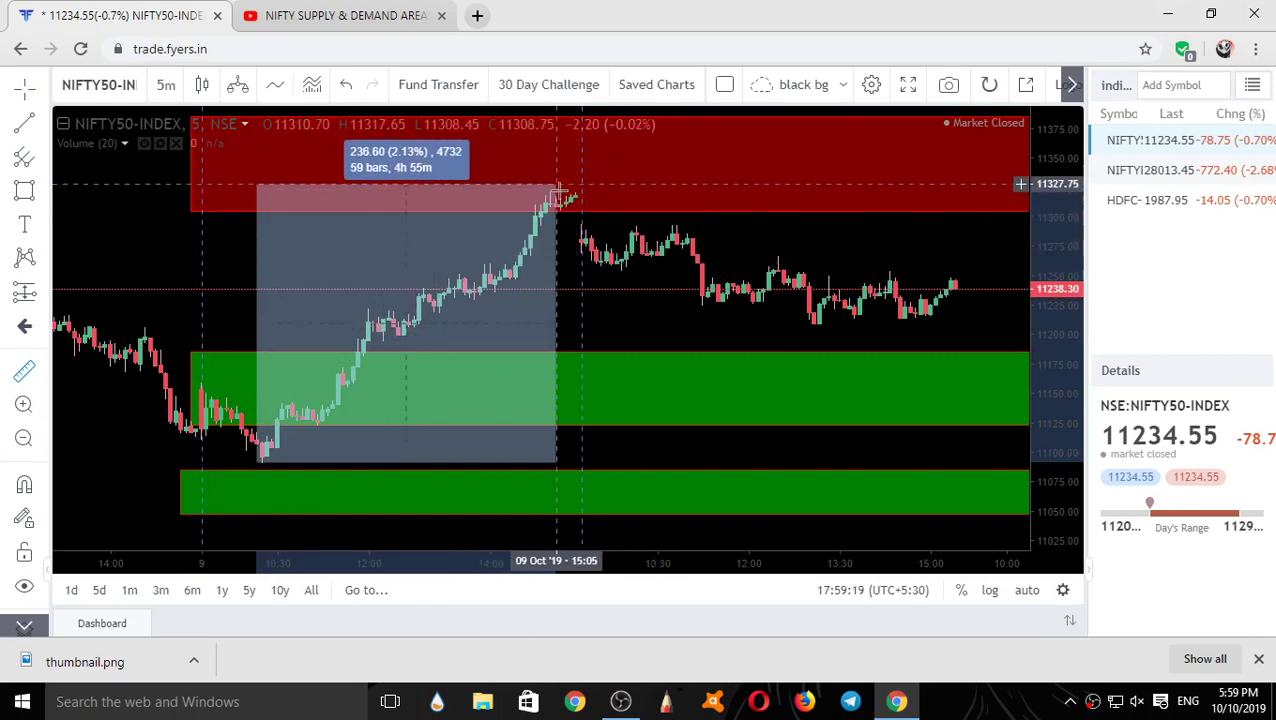
left_click(581, 186)
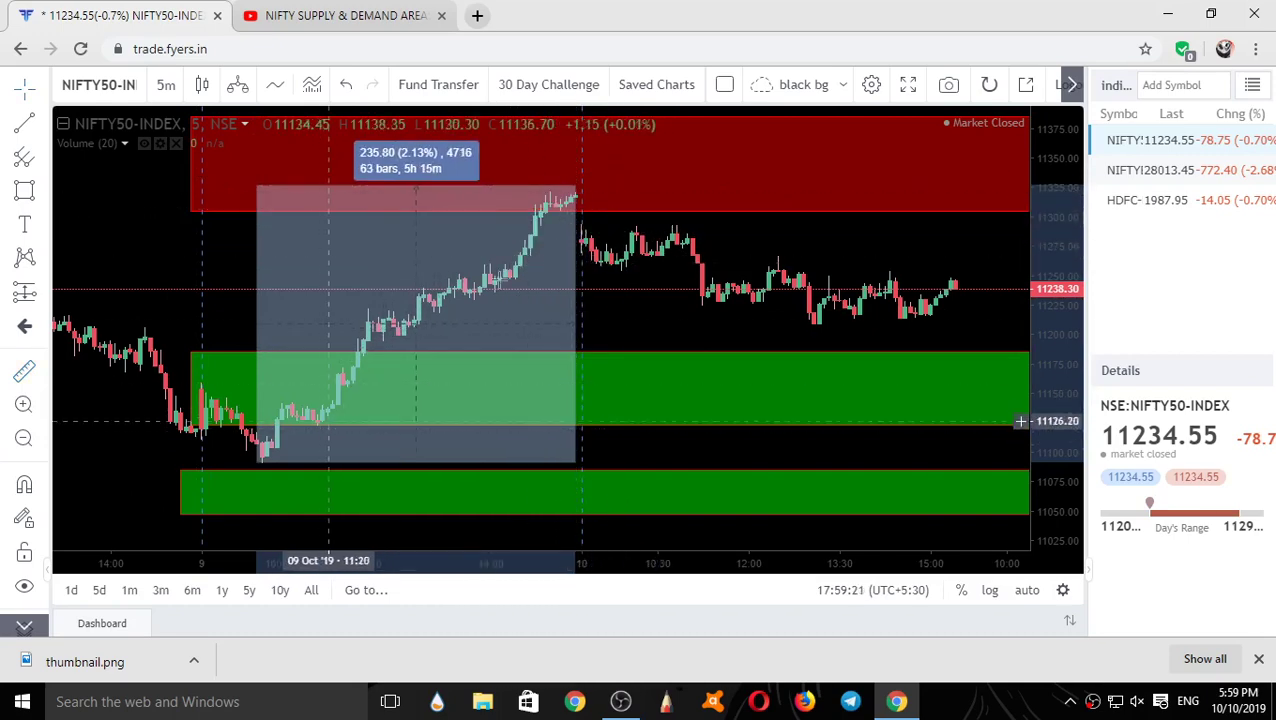
left_click(622, 253)
scroll(528, 307, "down", 10)
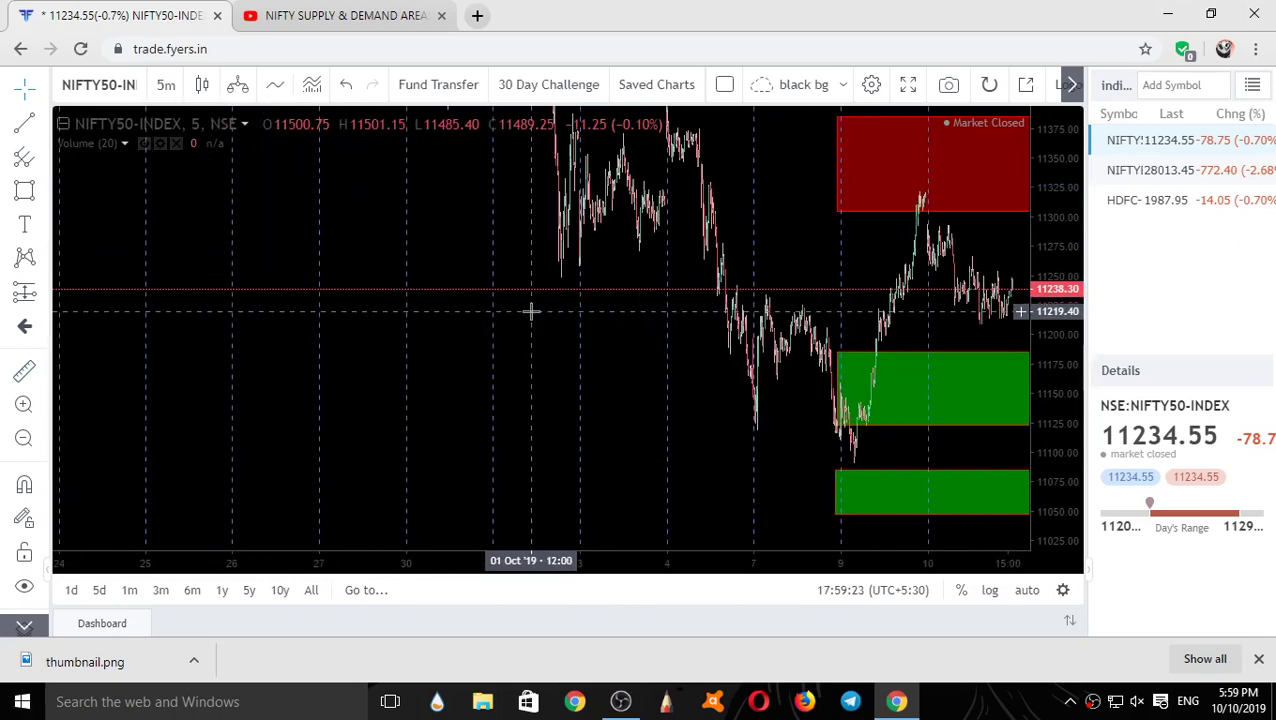
scroll(543, 318, "down", 2)
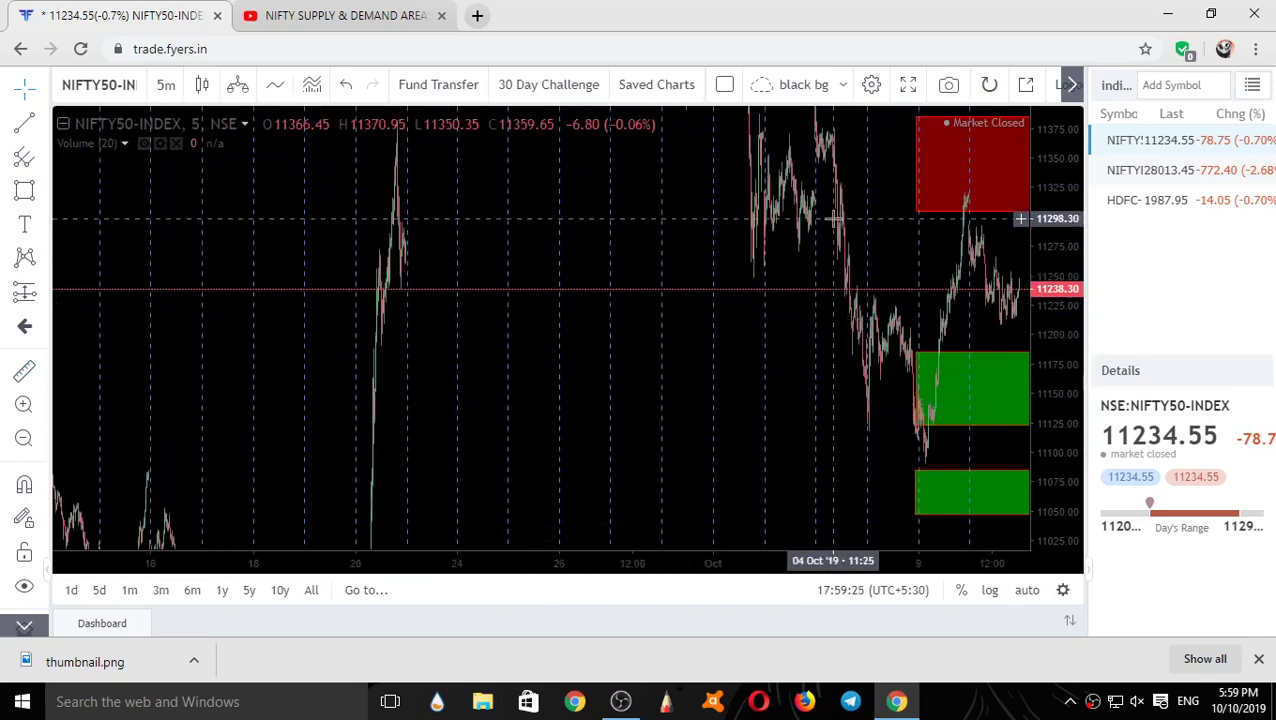
scroll(812, 282, "down", 2)
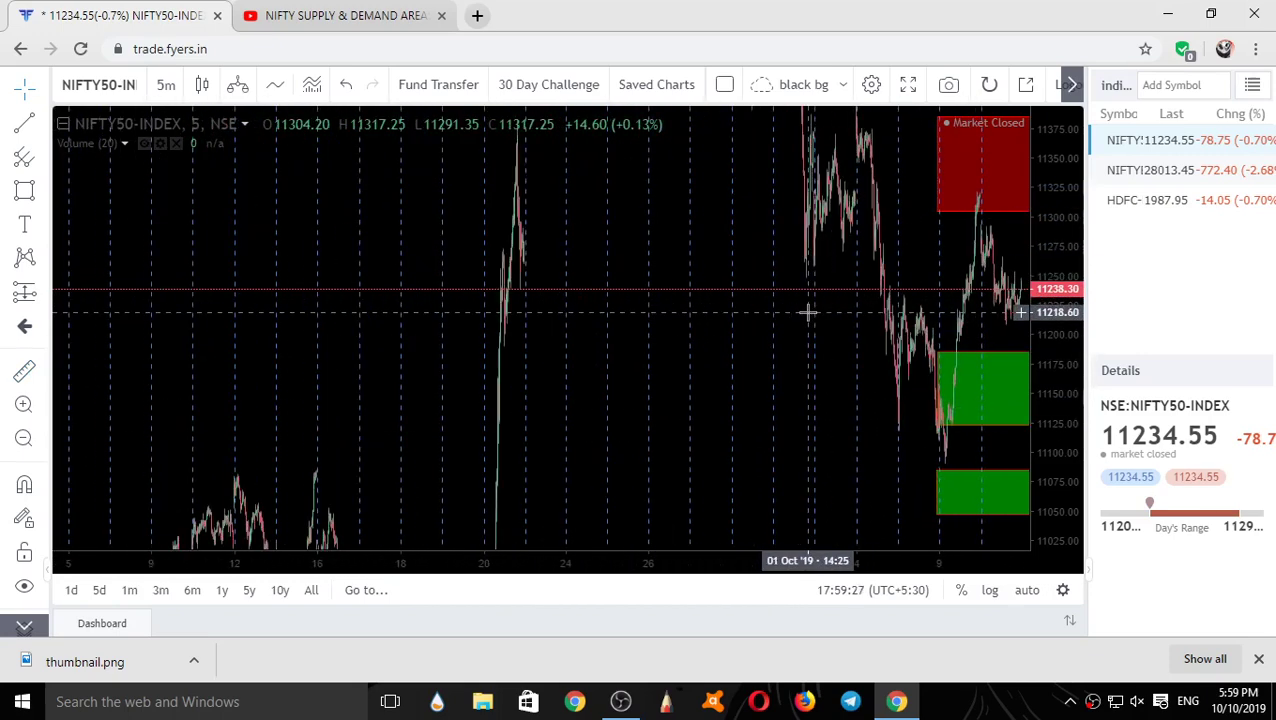
scroll(808, 312, "up", 10)
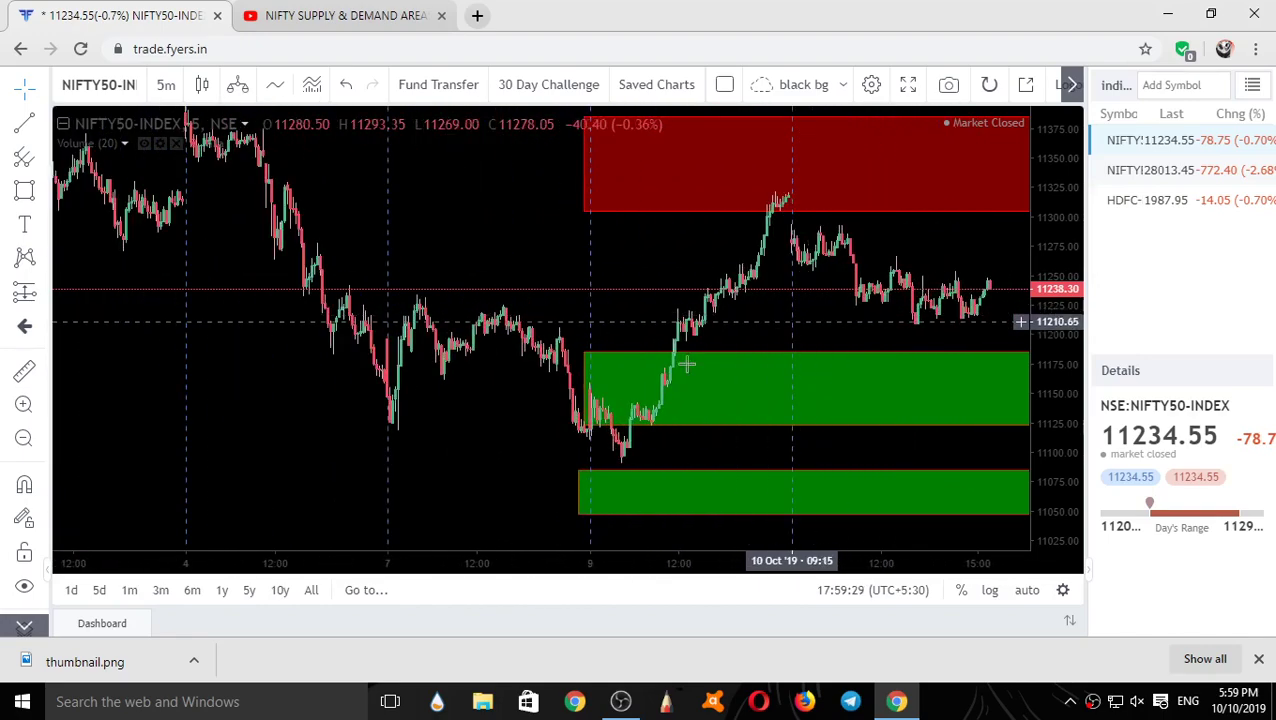
scroll(687, 366, "up", 3)
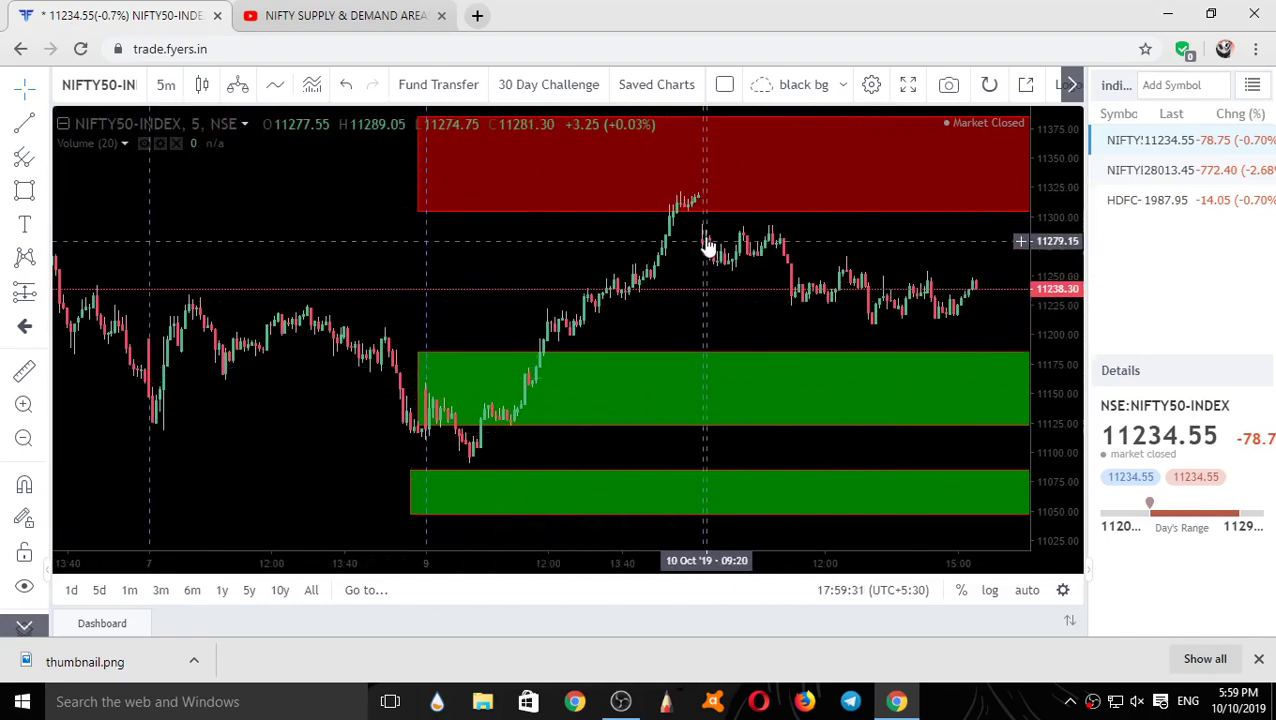
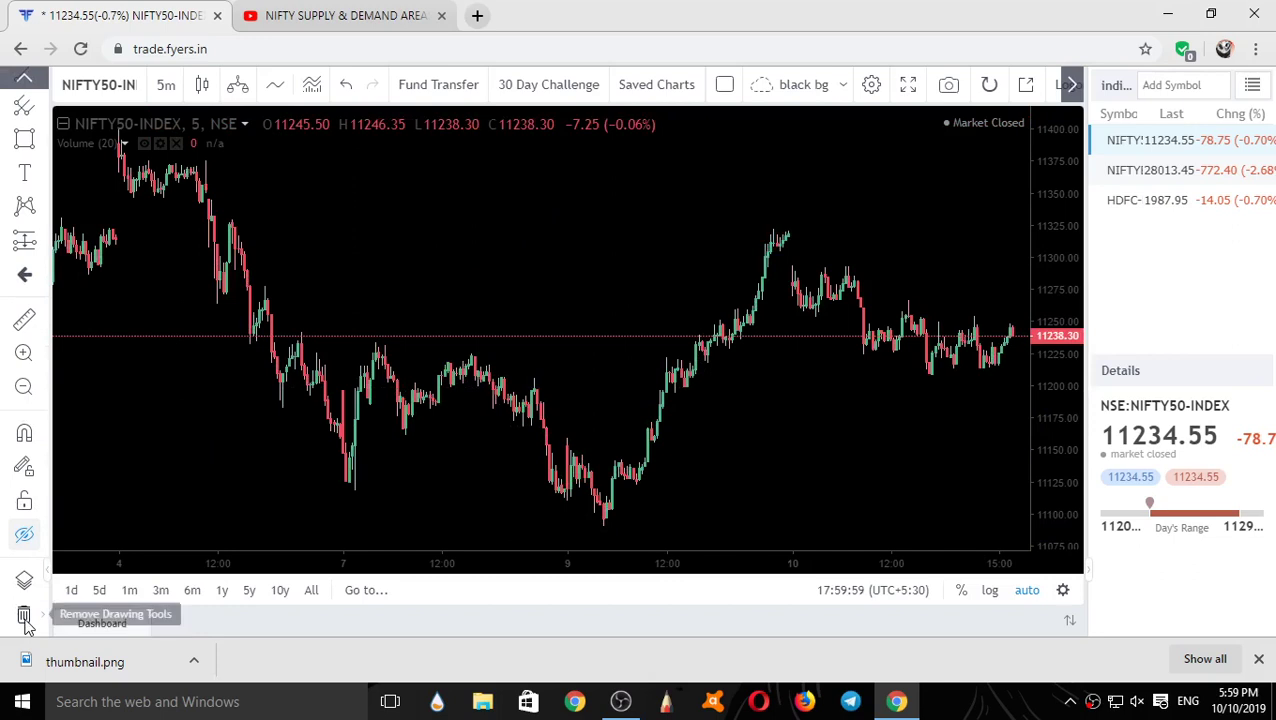
Add a text note to the chart reading "supply area" with the levels 11467 and 11395 on separate lines beneath it.
left_click(24, 172)
left_click(432, 172)
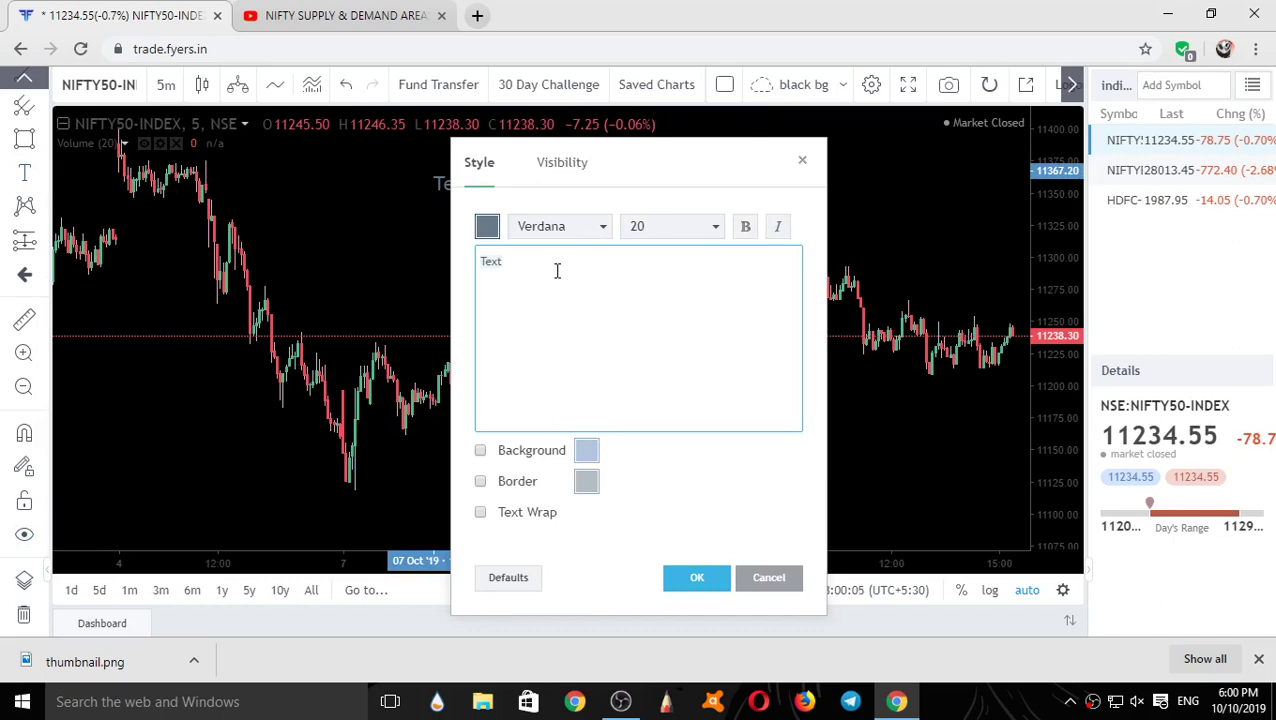
type("11467")
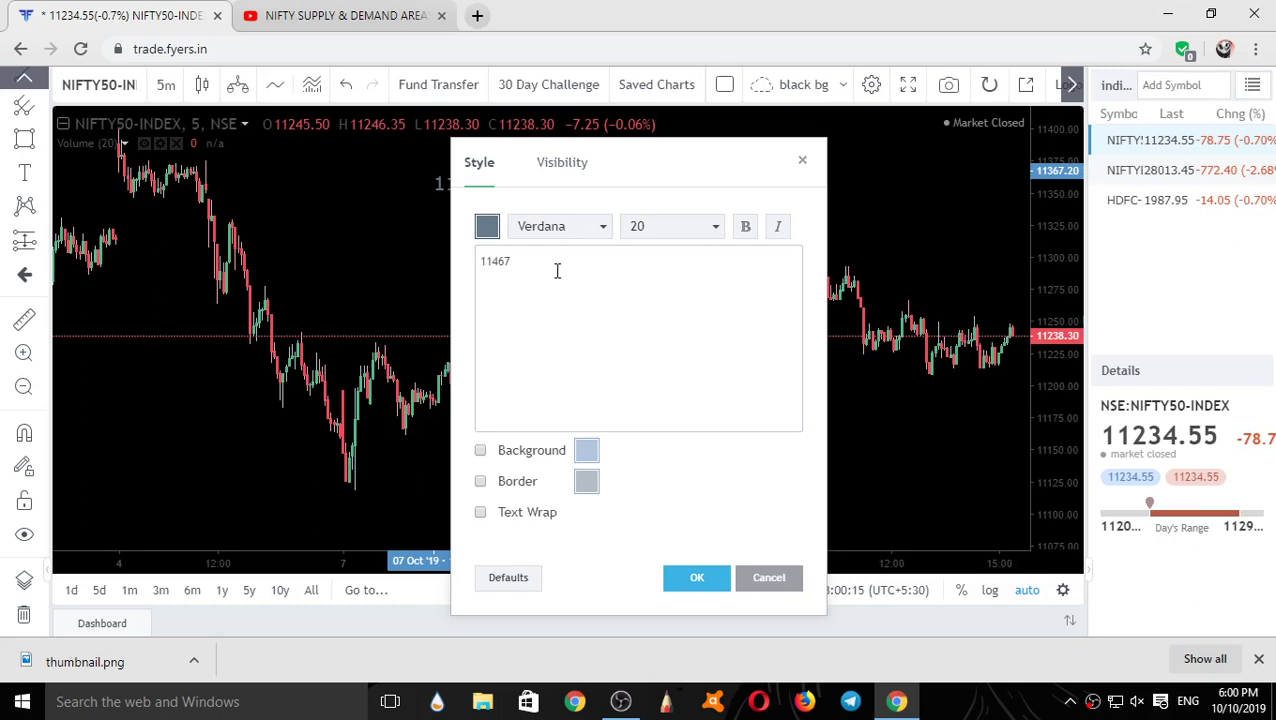
left_click(550, 276)
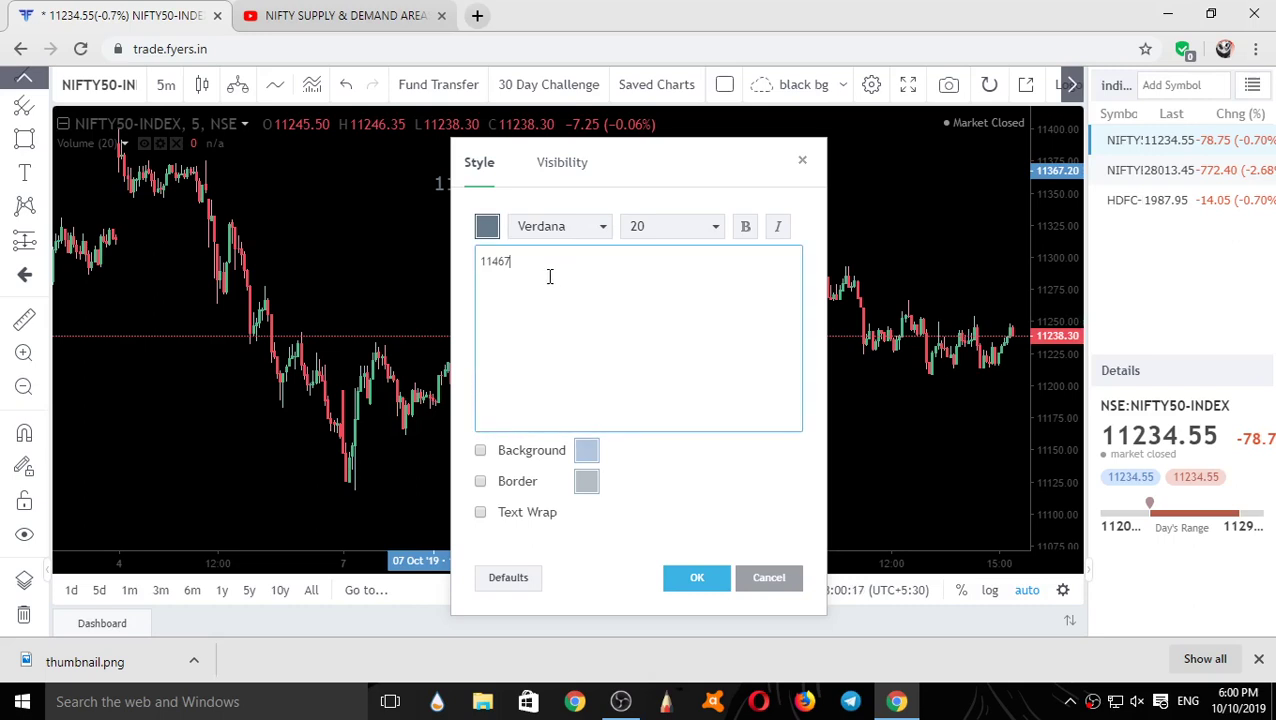
type("11395")
key("ctrl+Home")
key("Return")
key("Up")
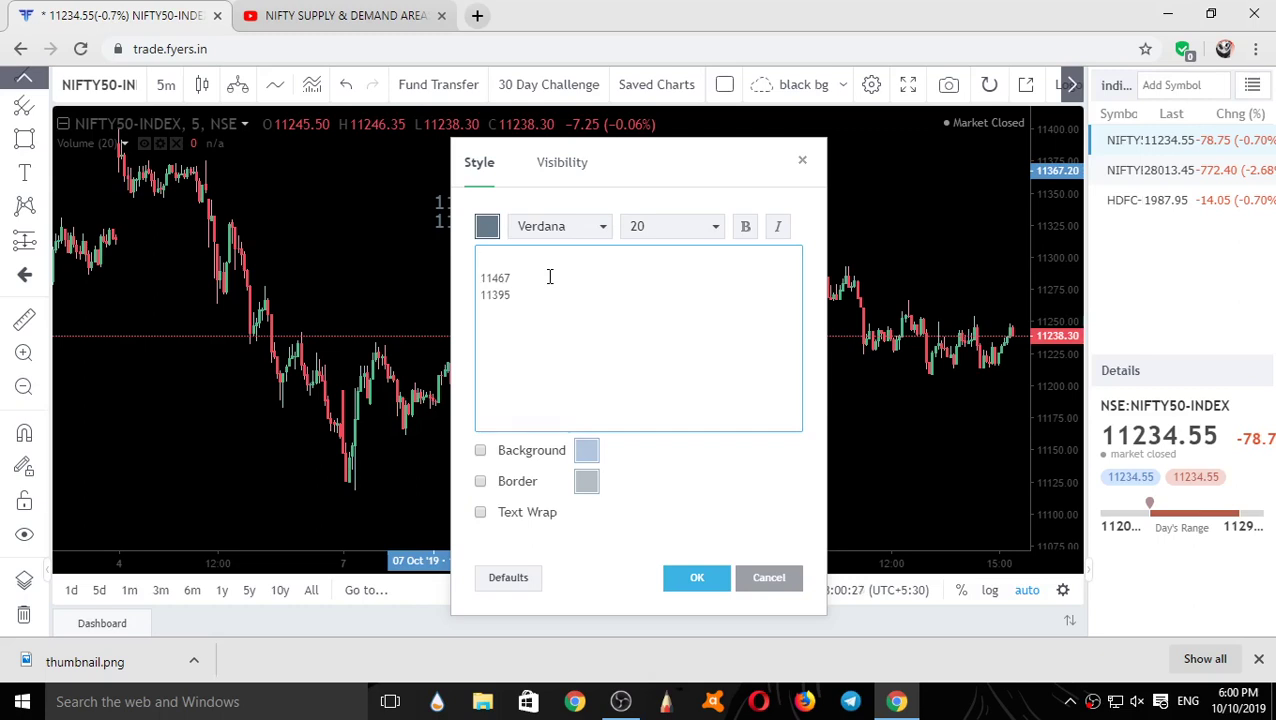
type("supply area")
Add a "demand area" heading with the levels 11325 and 11307 to the note, one blank line below the supply levels.
left_click(520, 319)
key("Return")
key("Return")
type("dea")
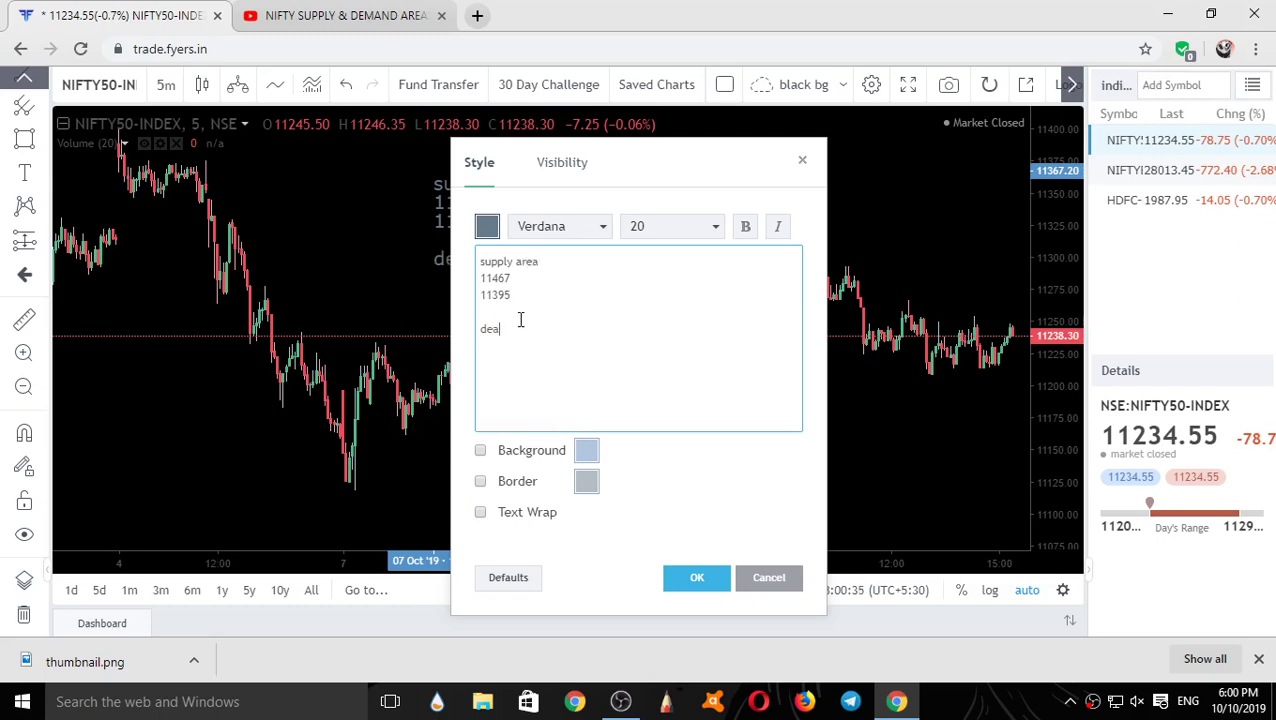
key("BackSpace")
type("mand area")
key("Return")
type("11325")
key("Return")
type("11307")
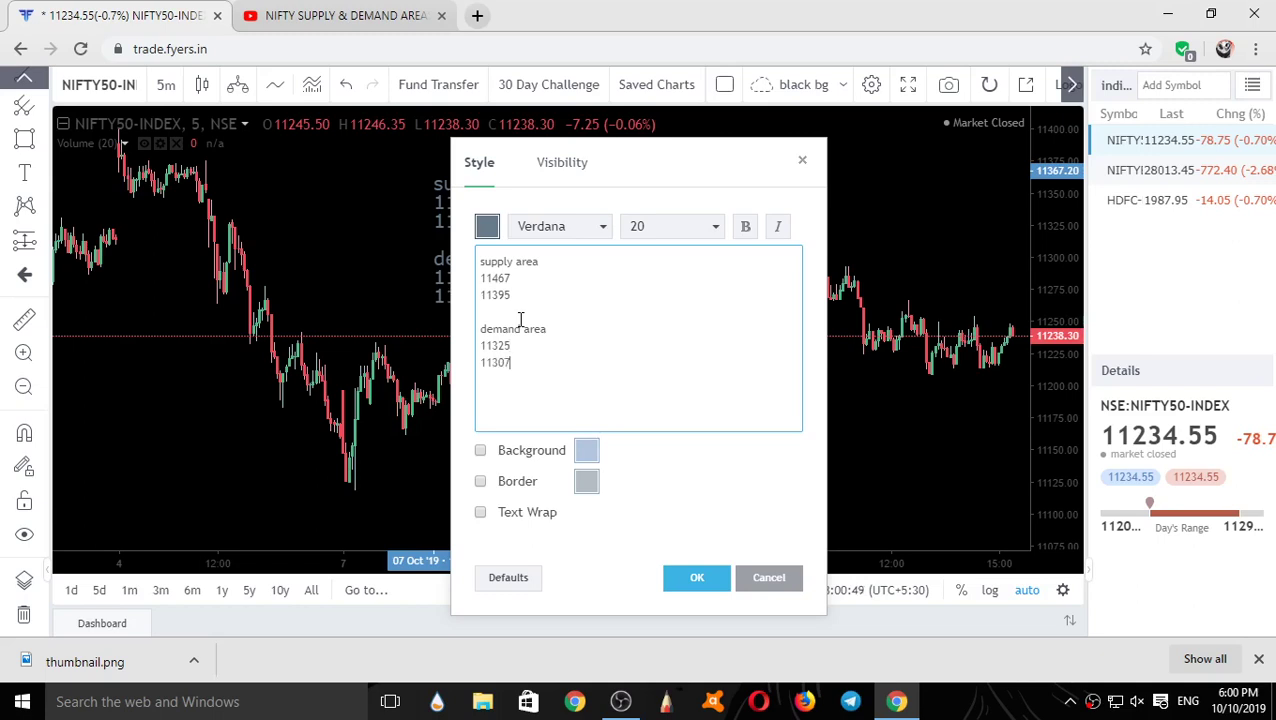
Add a second pair of demand levels, 11240 and 11185, to the note after a blank line.
key("Return")
key("Return")
type("11240")
key("Return")
type("11185")
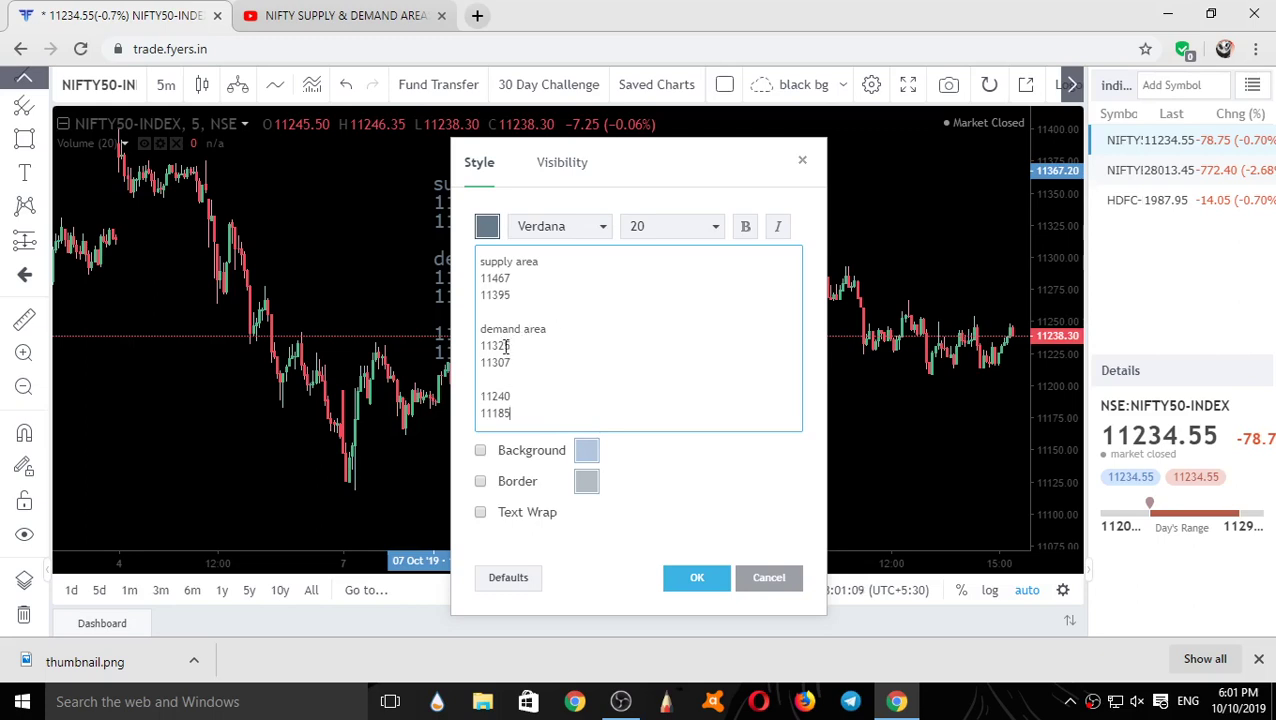
Set the note's font size to 40 and its text colour to white.
left_click_drag(642, 172, 932, 172)
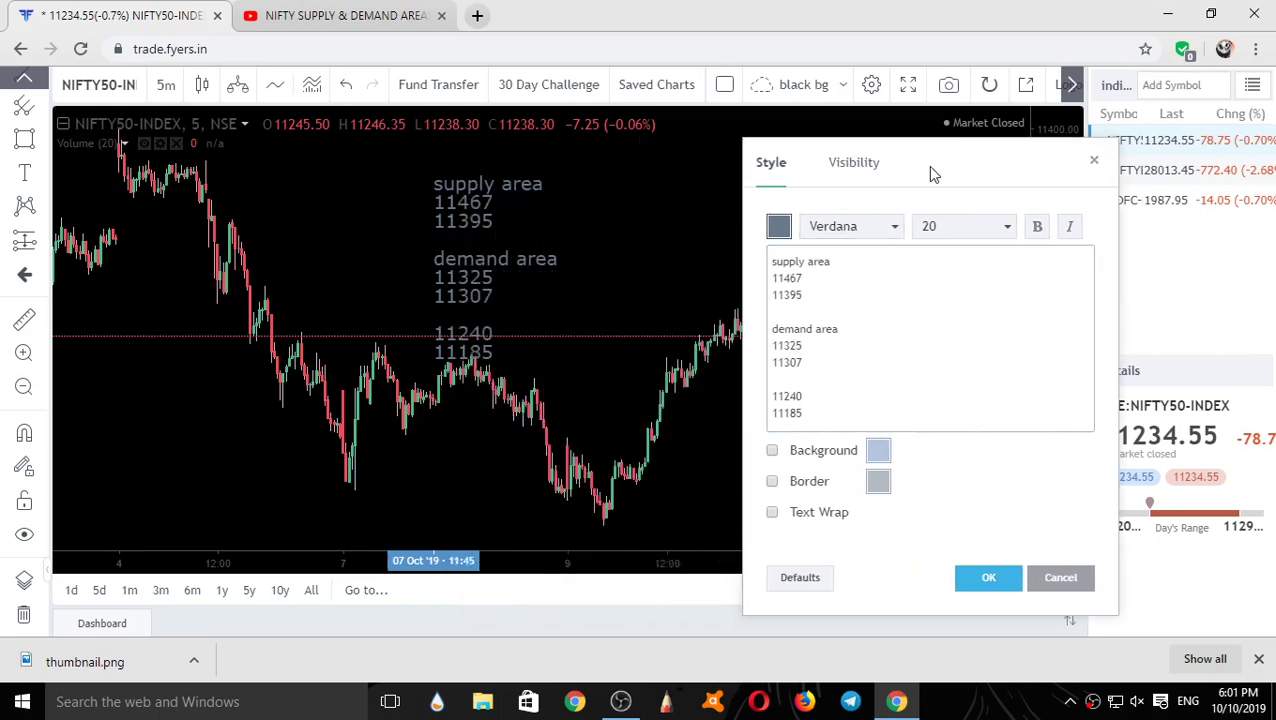
left_click(945, 230)
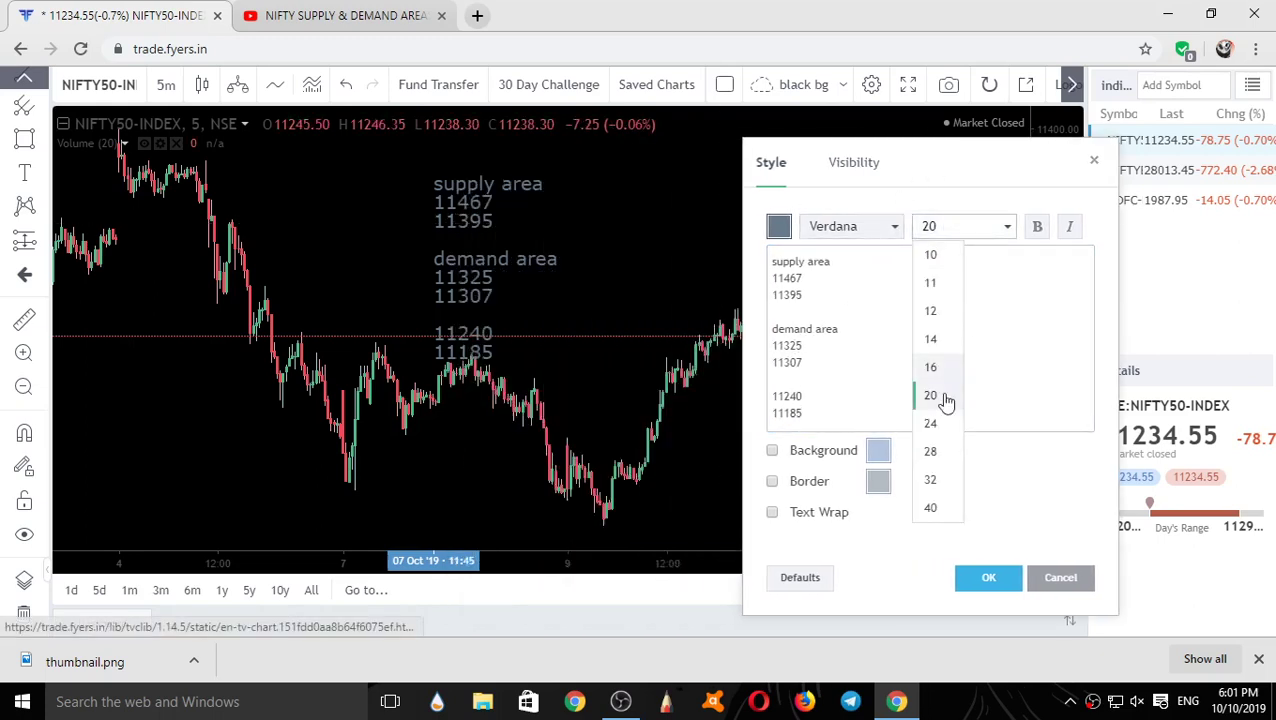
left_click(935, 508)
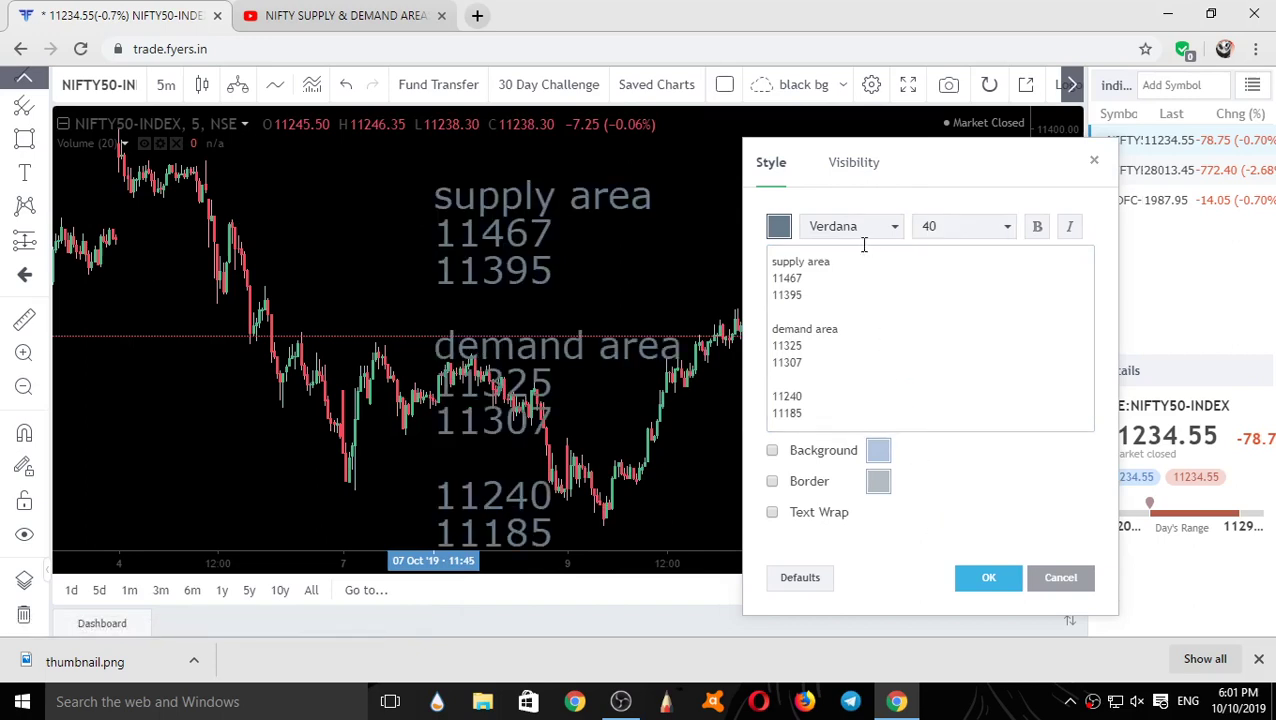
left_click(779, 227)
left_click(915, 253)
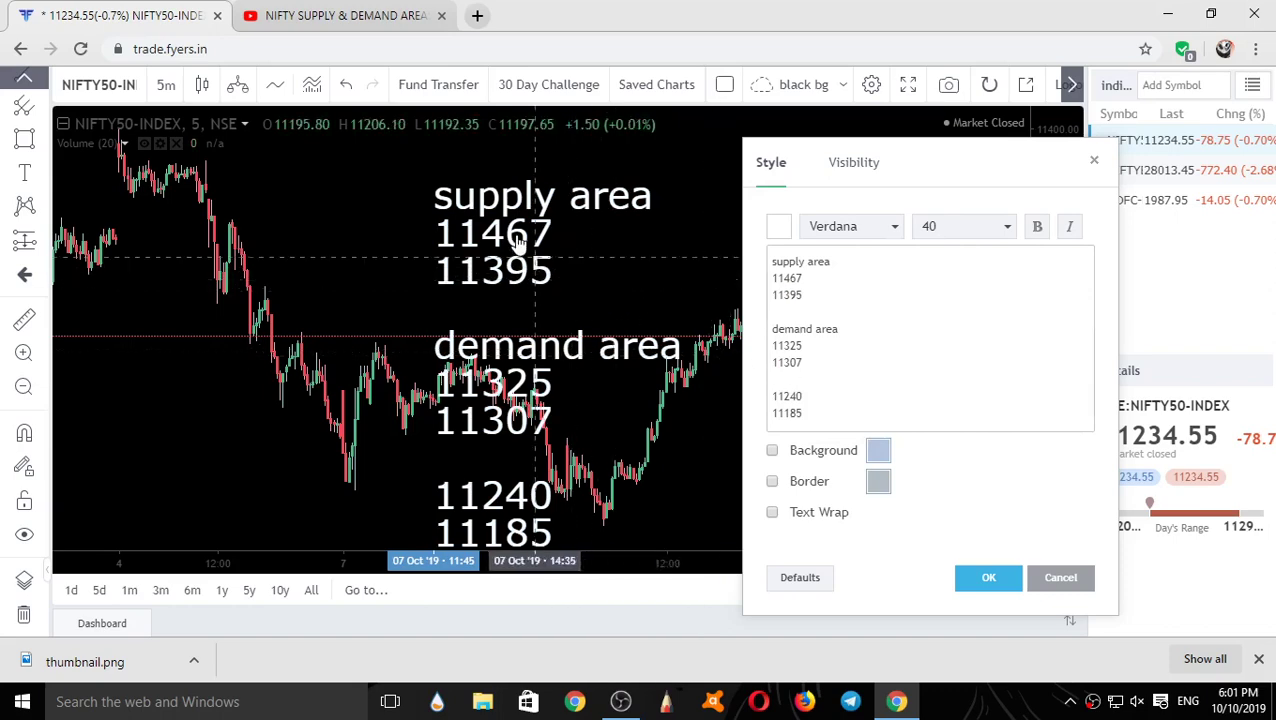
Move the supply and demand note into the empty chart space after the last 10 October candle so its full text shows.
left_click_drag(559, 235, 968, 213)
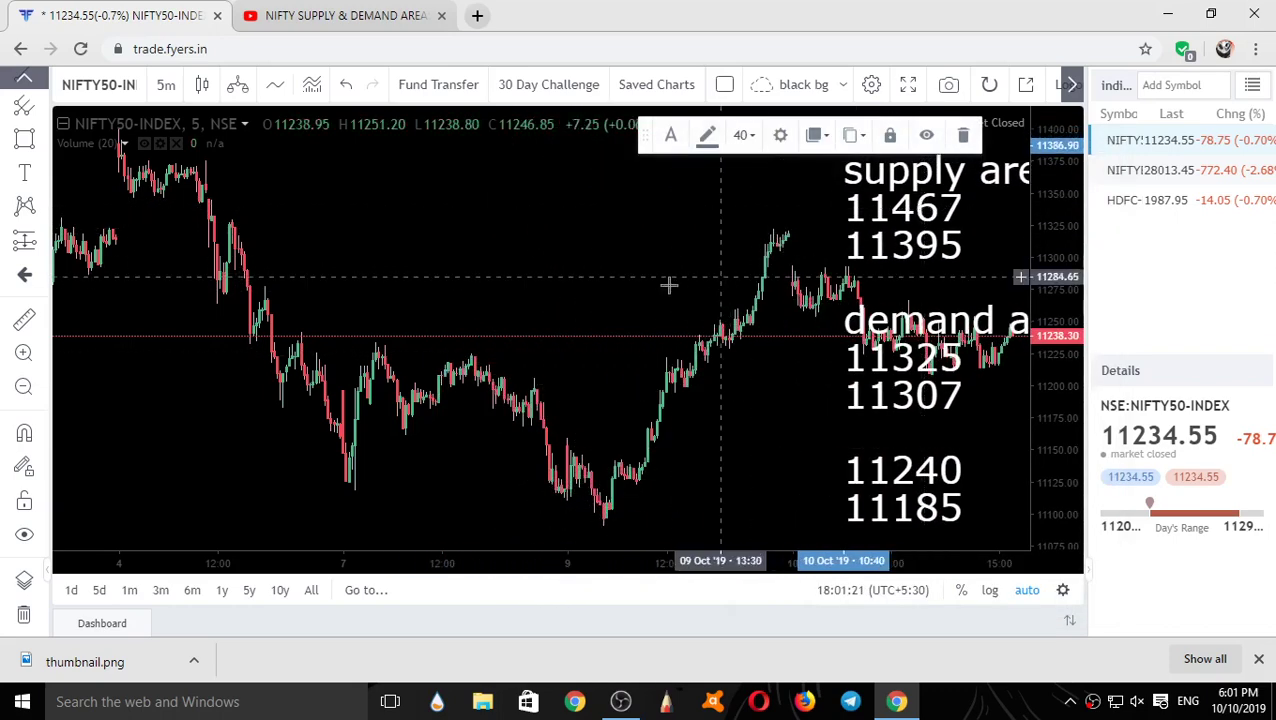
left_click_drag(700, 282, 248, 308)
left_click(538, 215)
left_click_drag(538, 215, 845, 328)
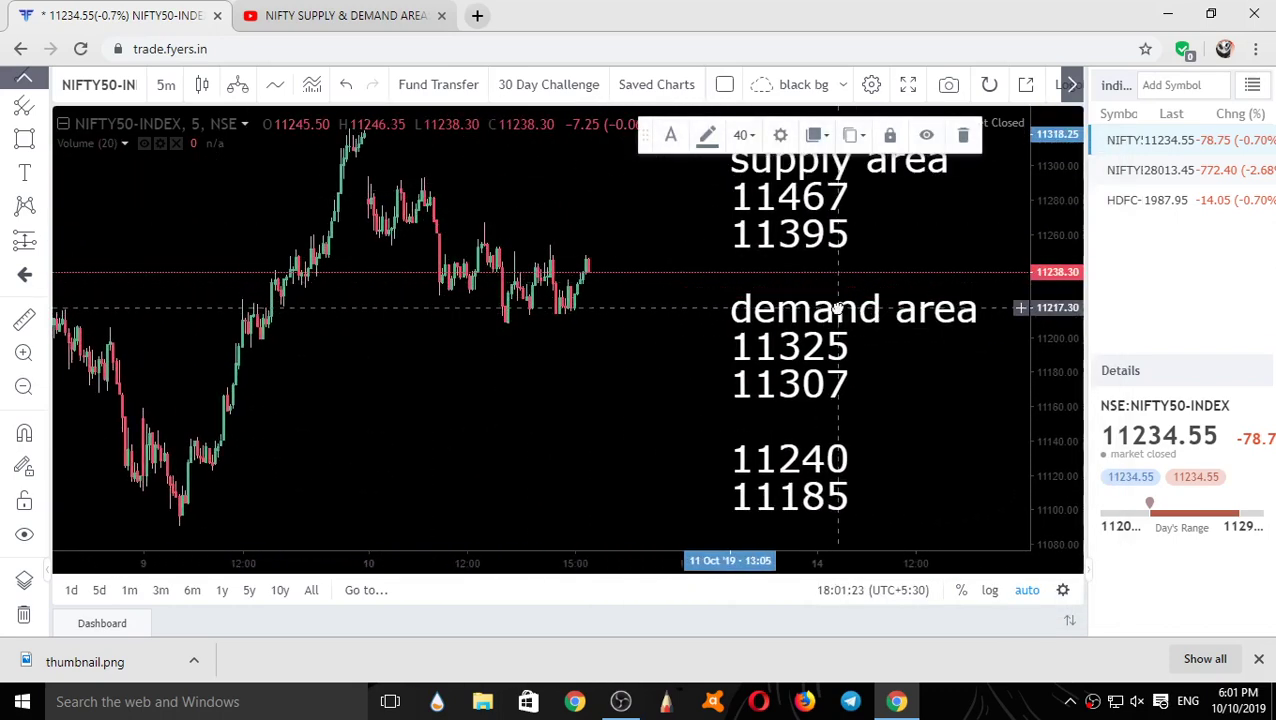
left_click(536, 397)
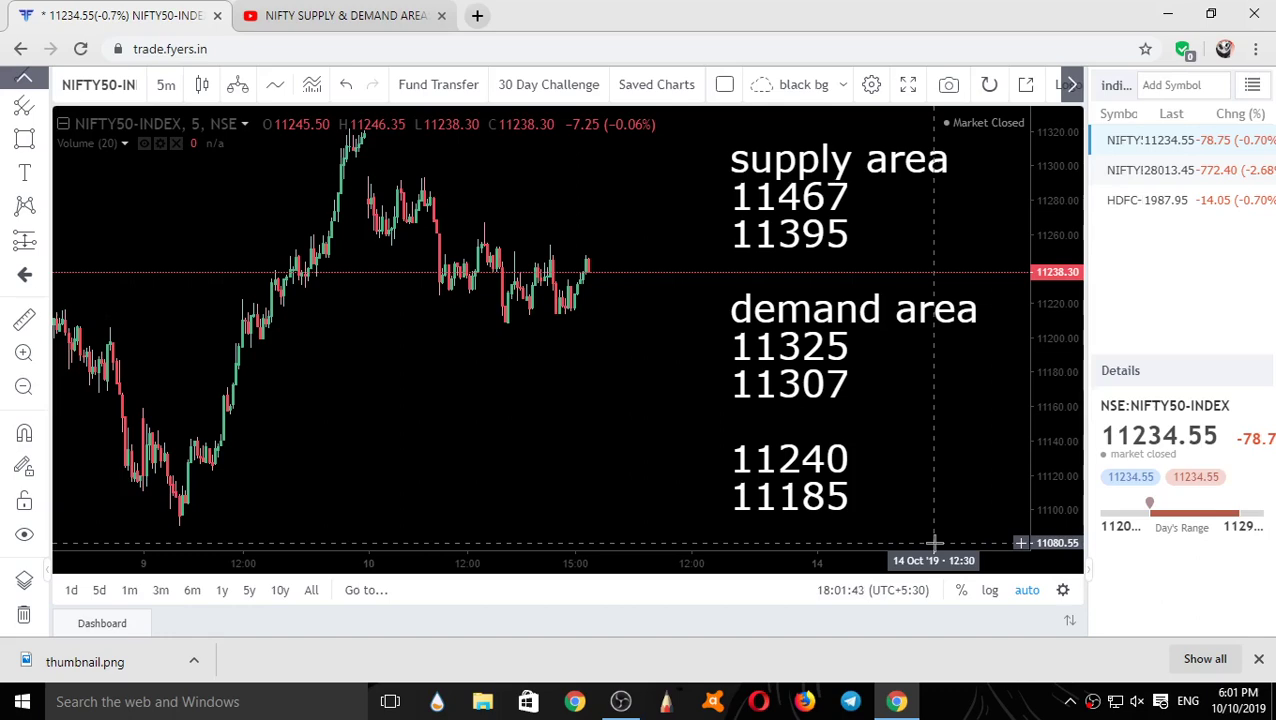
Switch to the YouTube video on the 9 October areas, expand its description to view the Telegram group link, and return to the chart.
key("ctrl+Tab")
scroll(451, 598, "down", 3)
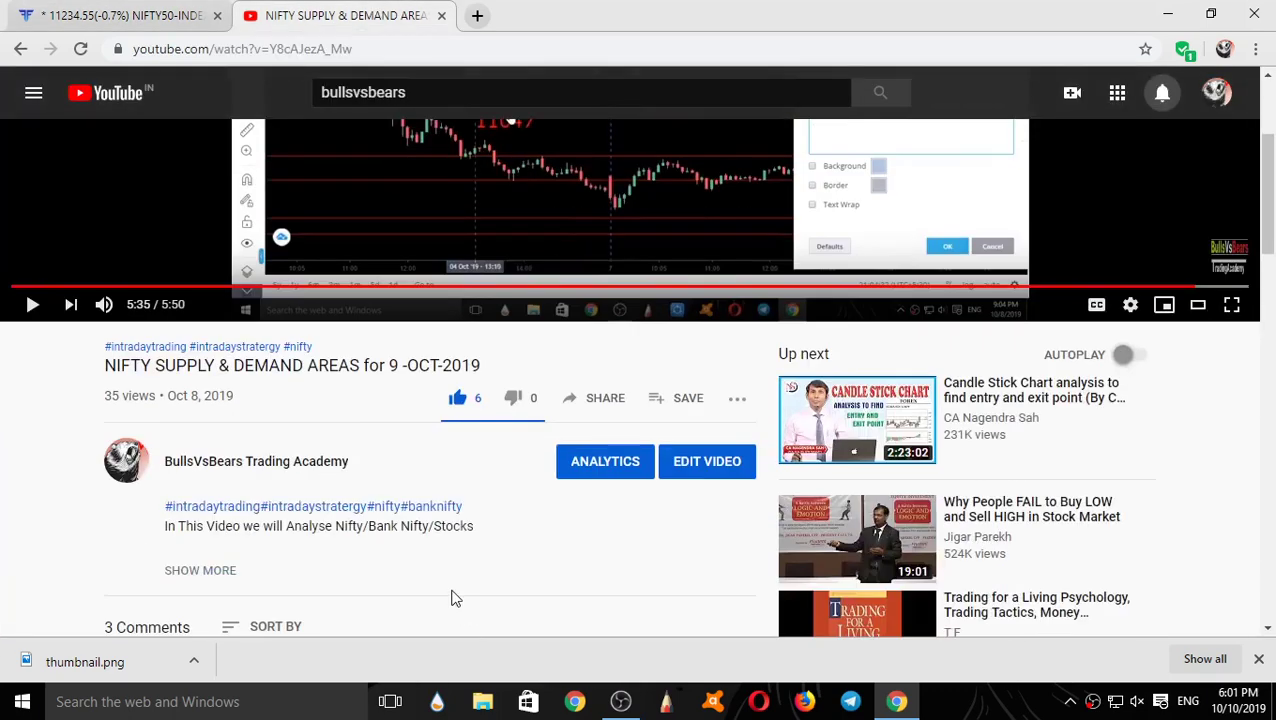
scroll(451, 598, "down", 1)
left_click(215, 443)
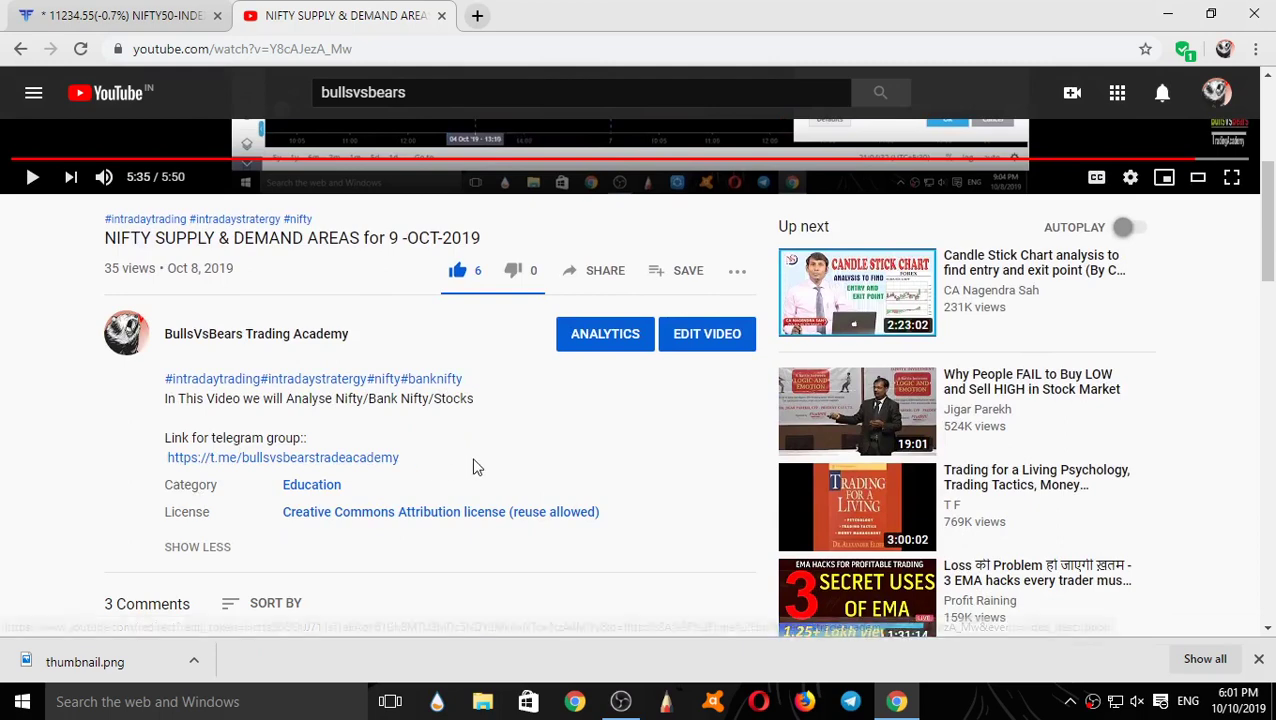
scroll(475, 467, "up", 3)
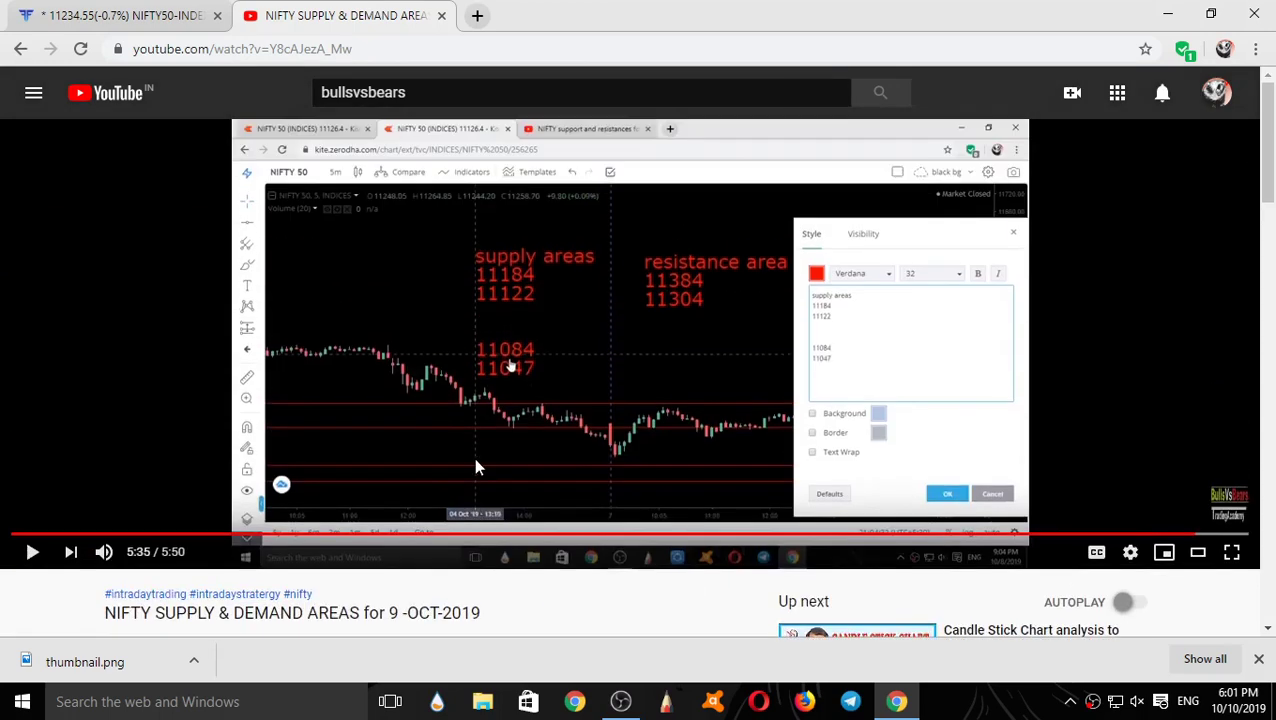
scroll(476, 466, "down", 1)
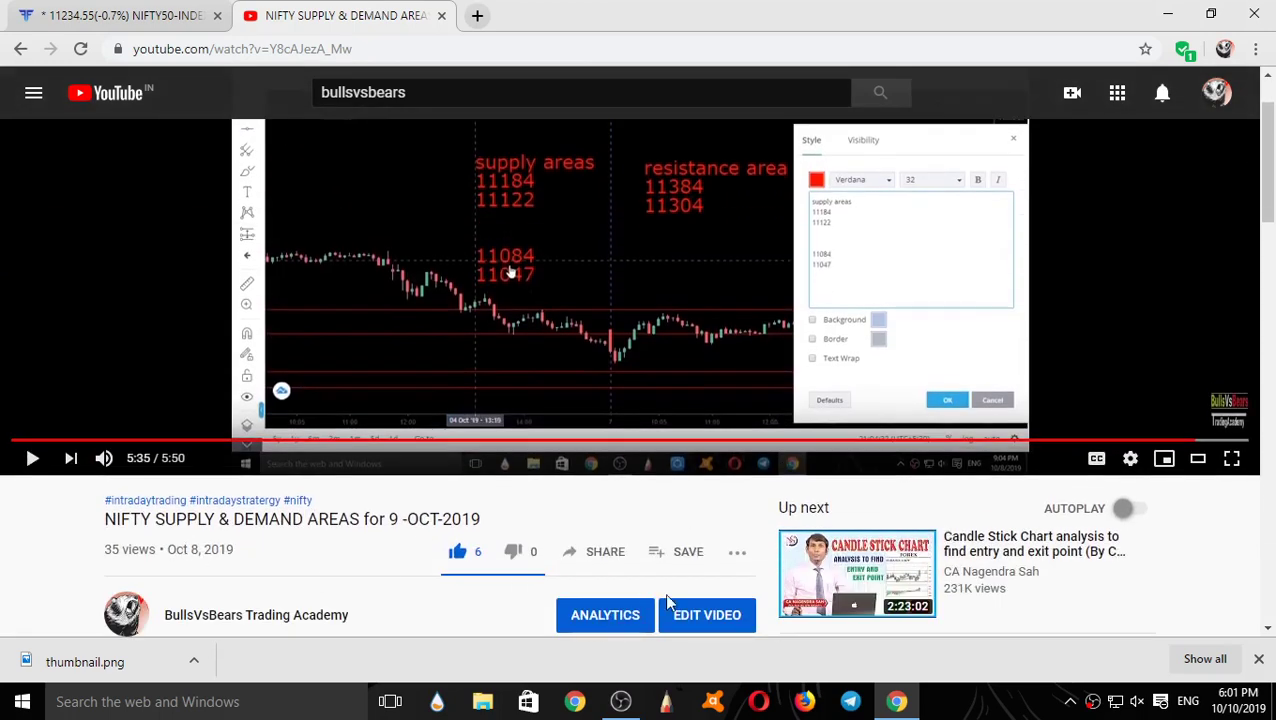
left_click(150, 15)
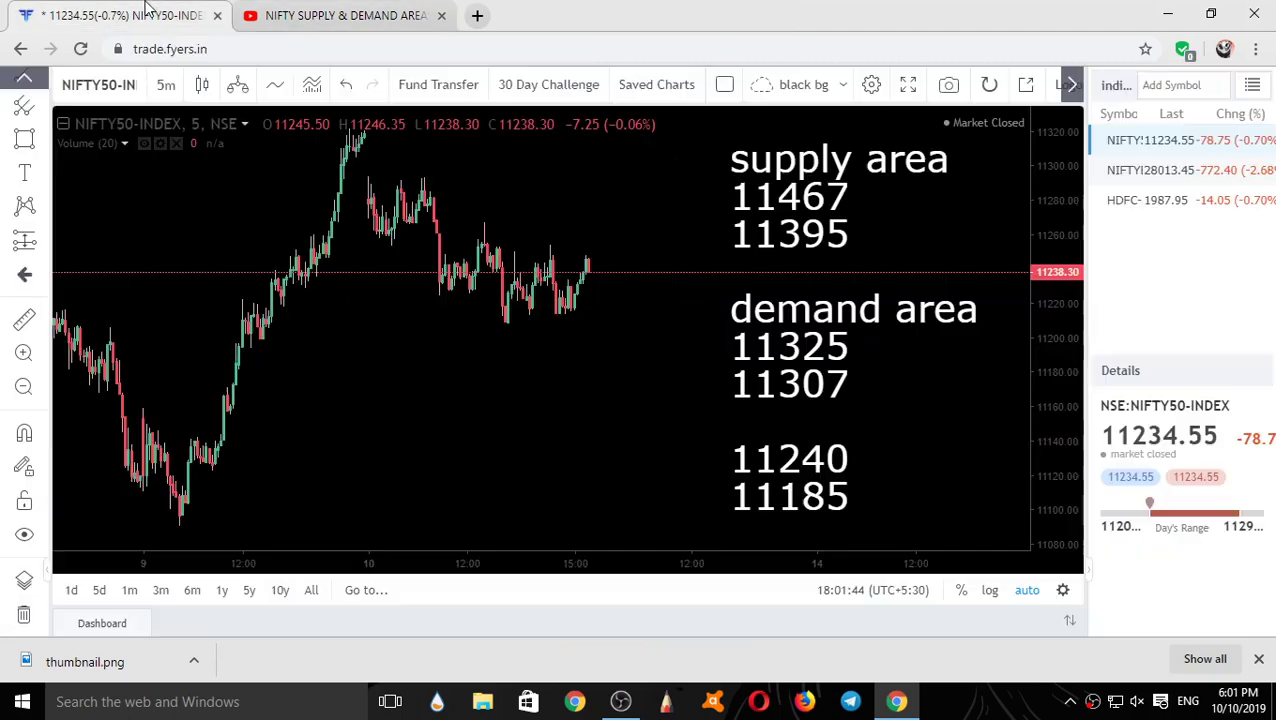